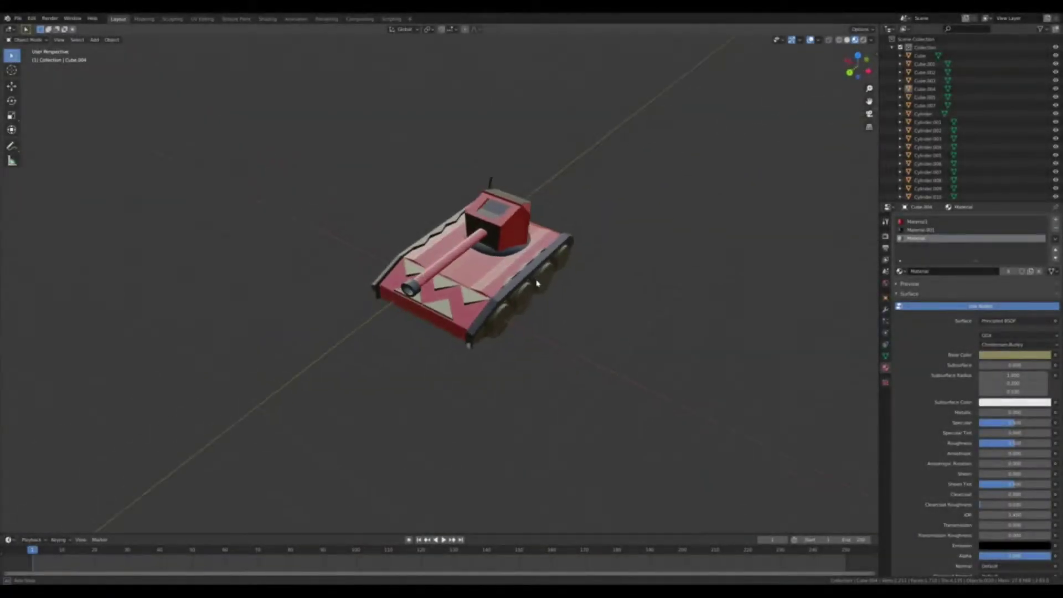
# Orbit around the finished red tank for a three-quarter side preview.
pyautogui.moveTo(562, 274); pyautogui.dragTo(516, 277, button='middle')
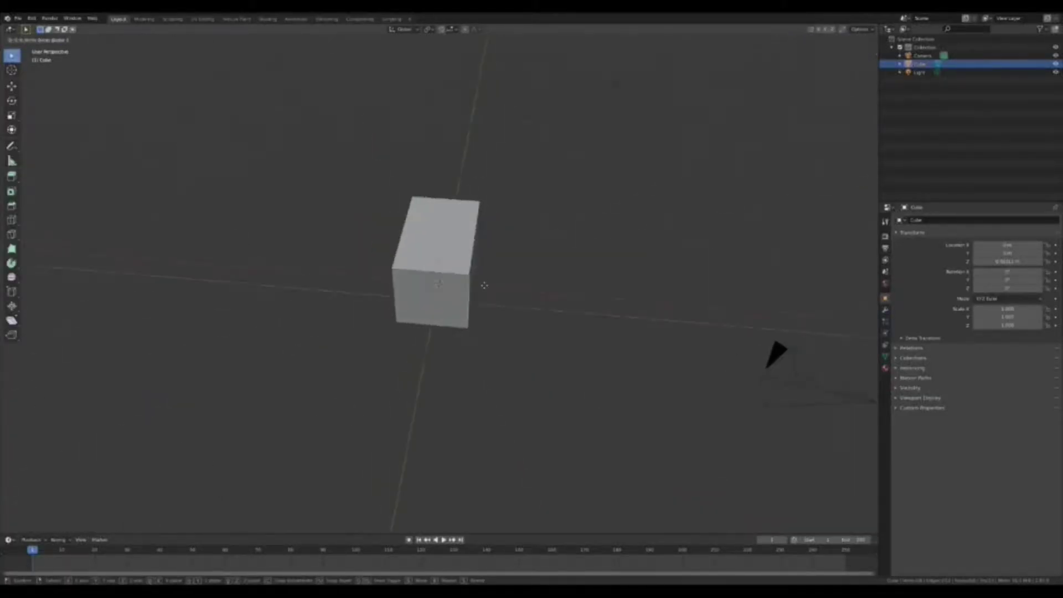
# Slide the duplicated cube along Y against the original to form the hexagonal turret block.
pyautogui.moveTo(503, 294); pyautogui.dragTo(492, 319, button='middle')
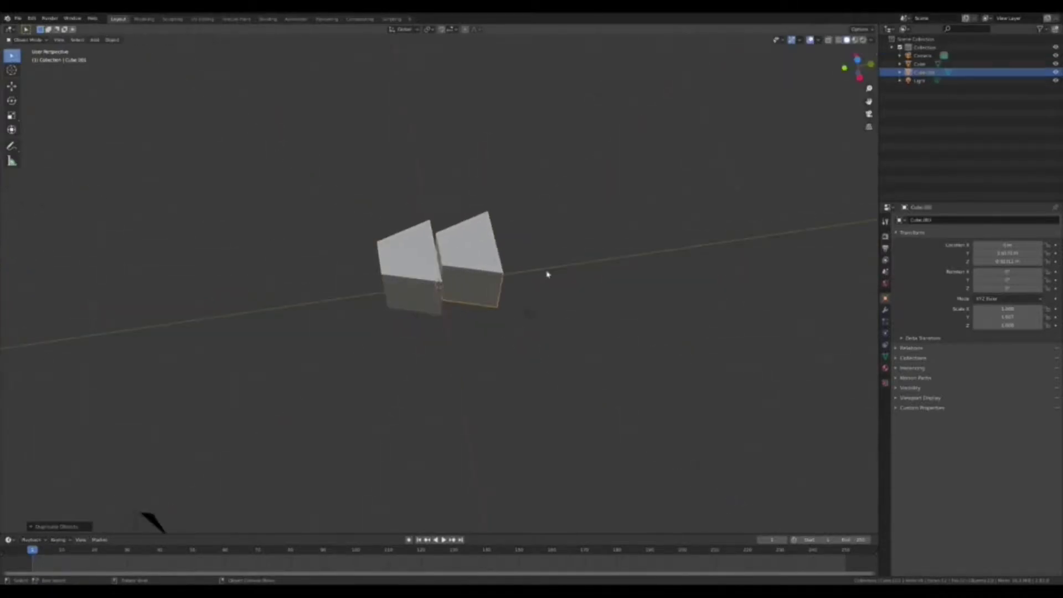
pyautogui.press('KP_3')
pyautogui.press('g')
pyautogui.press('y')
pyautogui.click(443, 292)
pyautogui.keyDown('shift'); pyautogui.click(443, 292); pyautogui.keyUp('shift')
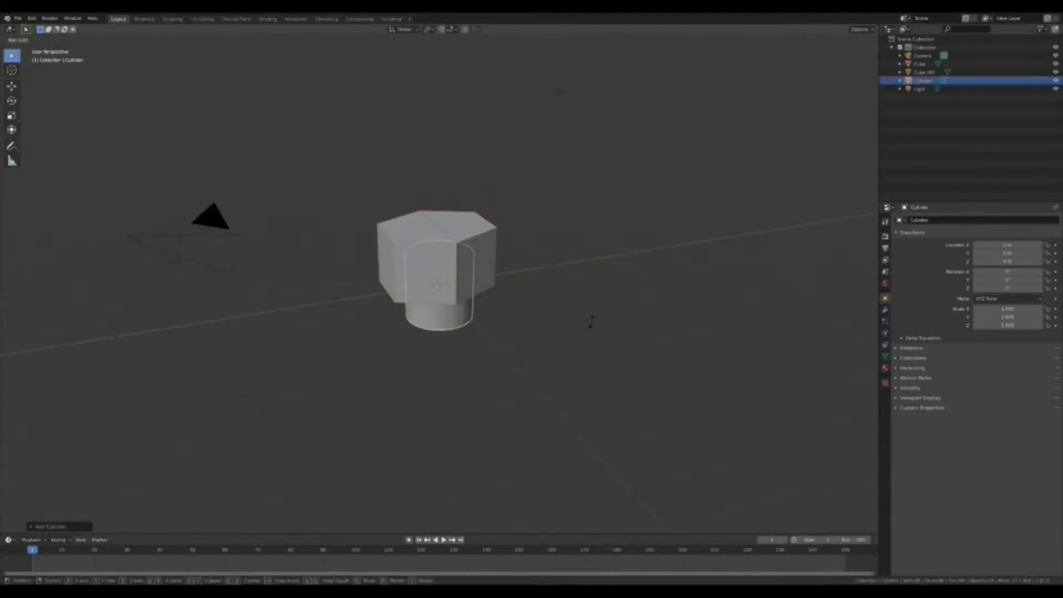
# Position the long barrel cylinder, then add a wider cylinder for the muzzle.
pyautogui.press('Return')
pyautogui.press('KP_7')
pyautogui.press('g')
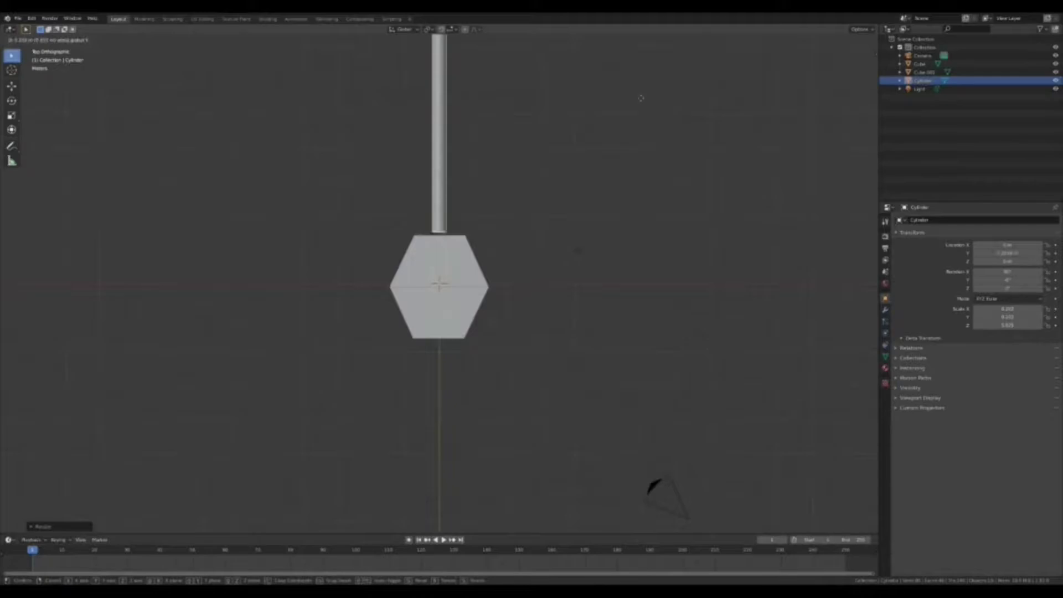
pyautogui.click(641, 98)
pyautogui.press('KP_1')
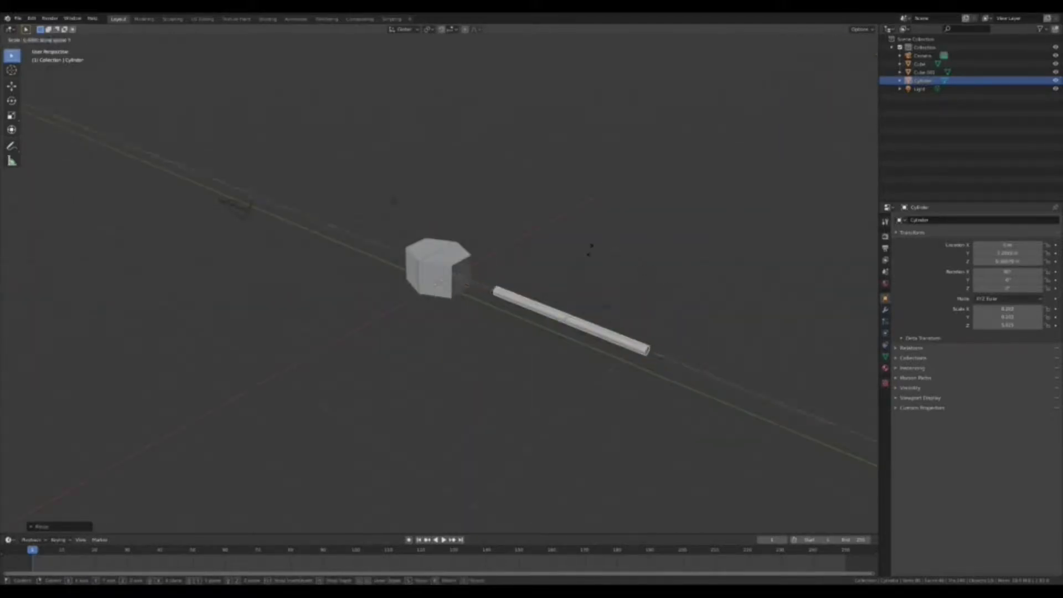
pyautogui.hotkey('shift', 'a')
pyautogui.click(586, 376)
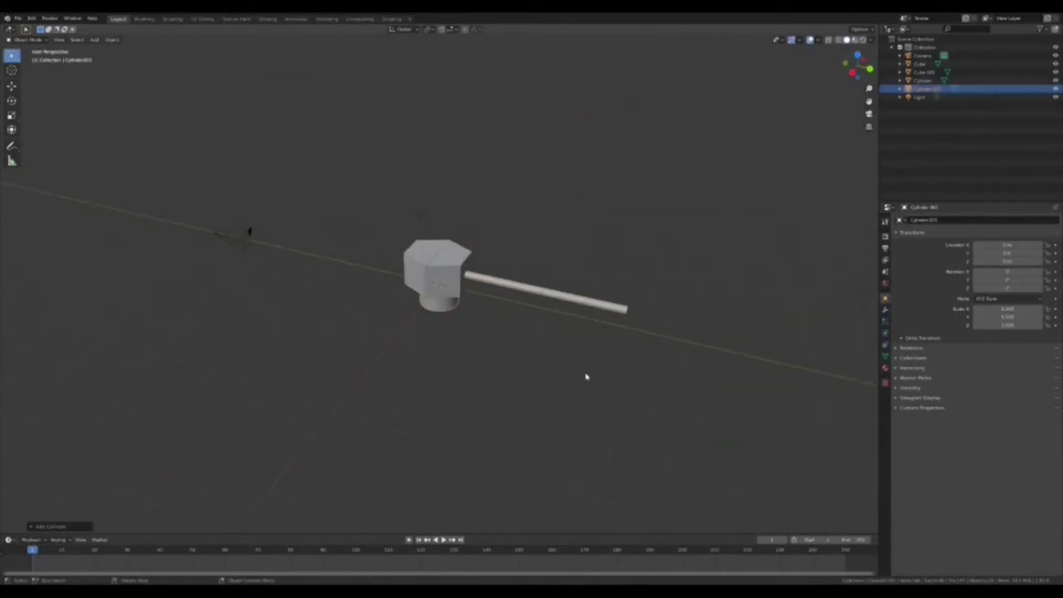
pyautogui.moveTo(607, 369); pyautogui.dragTo(646, 337, button='middle')
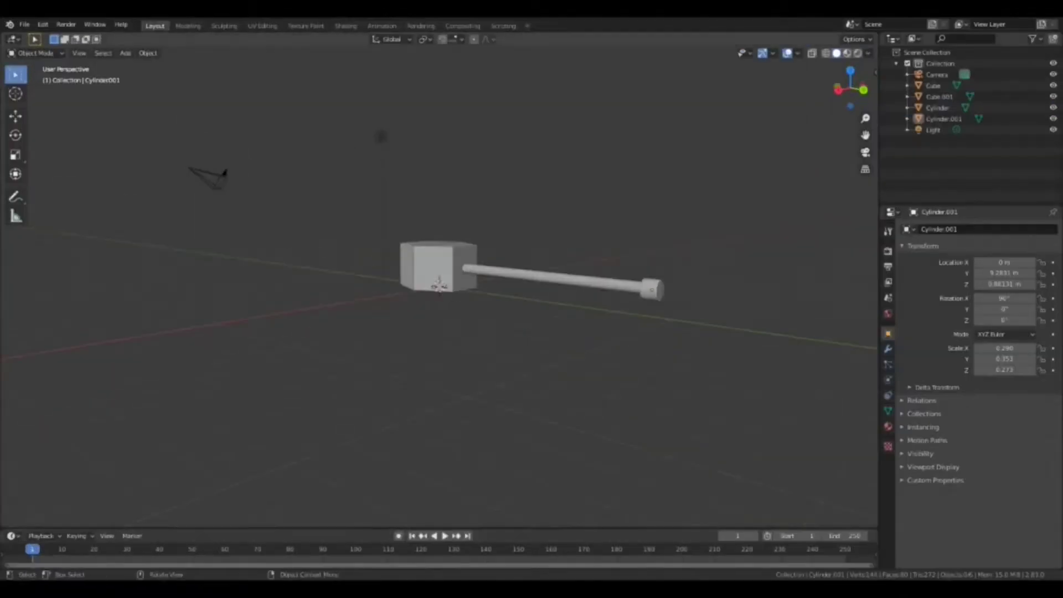
# Copy the turret block and separate part of its mesh into its own object.
pyautogui.press('g')
pyautogui.press('x')
pyautogui.click(479, 327)
pyautogui.press('Tab')
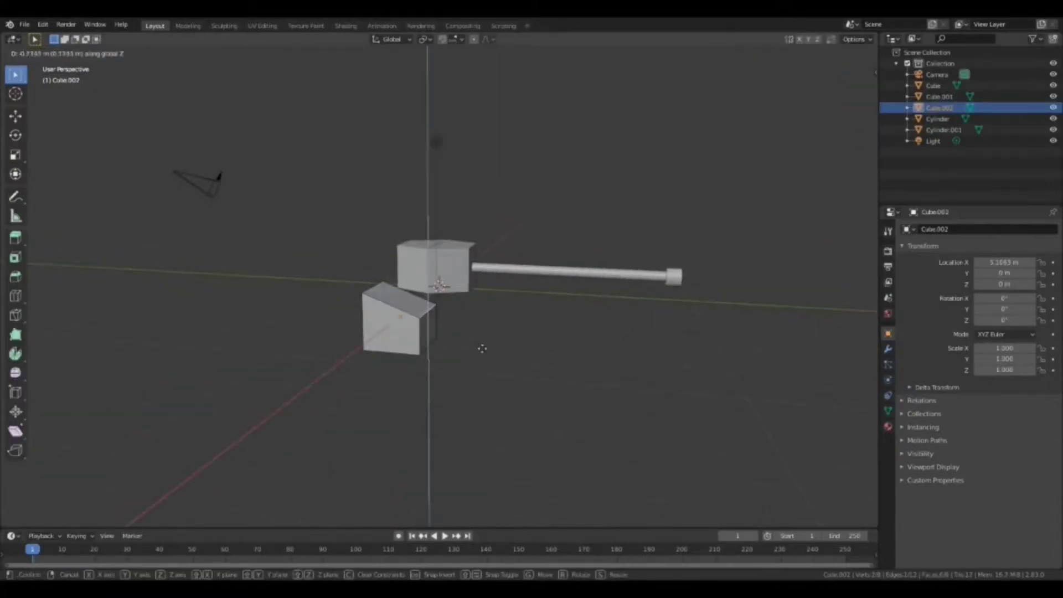
pyautogui.rightClick(482, 348)
pyautogui.click(522, 356)
pyautogui.press('Tab')
# Shift the lower piece along X and raise the turret parts along Z.
pyautogui.press('KP_7')
pyautogui.press('g')
pyautogui.press('x')
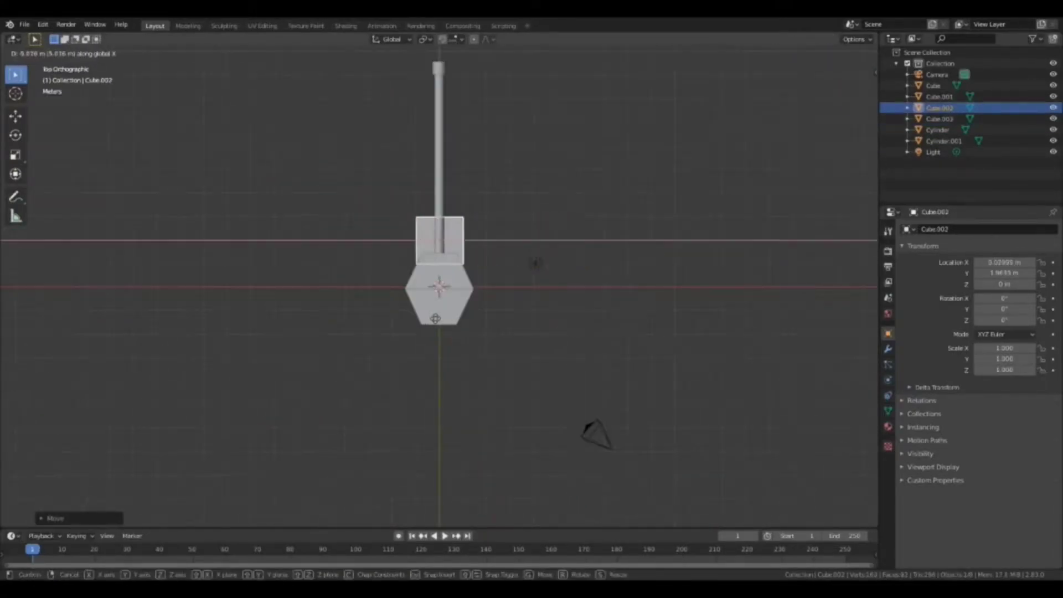
pyautogui.click(435, 318)
pyautogui.moveTo(435, 318)
pyautogui.mouseDown(button='middle')
pyautogui.moveTo(422, 271)
pyautogui.moveTo(460, 300)
pyautogui.mouseUp(button='middle')
pyautogui.press('g')
pyautogui.press('z')
pyautogui.click(432, 294)
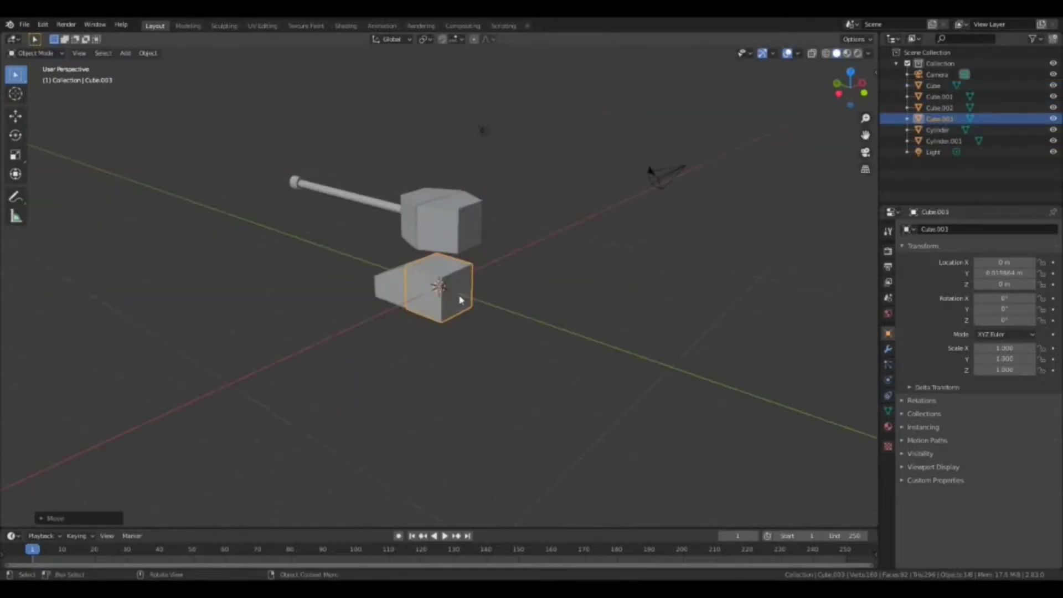
# Extrude the lower block's face into a long hull box.
pyautogui.press('Tab')
pyautogui.press('e')
pyautogui.moveTo(513, 337)
pyautogui.mouseDown(button='middle')
pyautogui.moveTo(399, 384)
pyautogui.moveTo(496, 342)
pyautogui.moveTo(388, 310)
pyautogui.moveTo(391, 319)
pyautogui.mouseUp(button='middle')
pyautogui.press('Tab')
pyautogui.click(388, 310)
pyautogui.press('Tab')
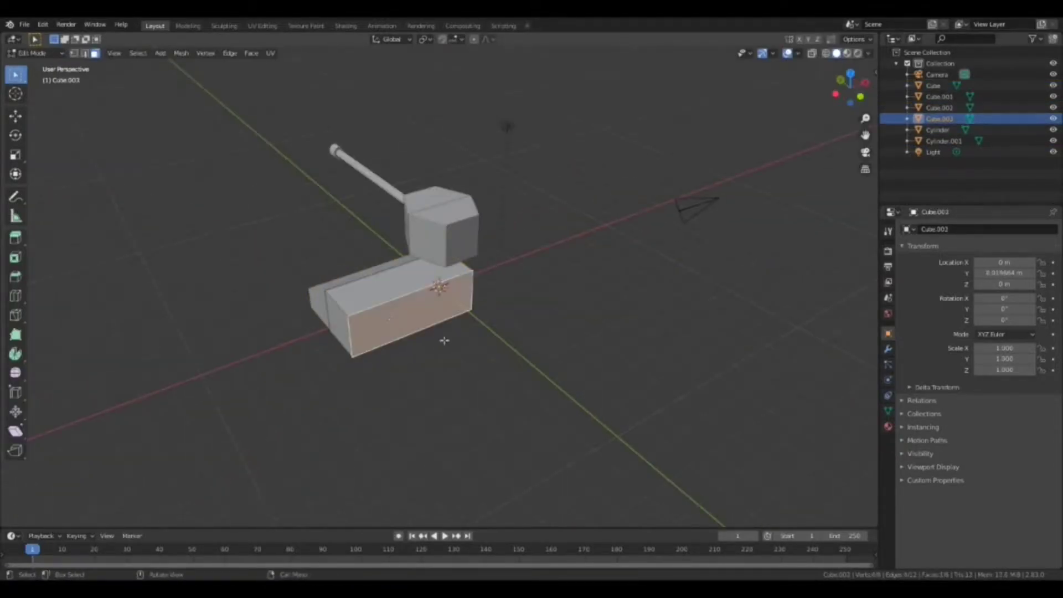
# Separate the sloped end with P and make a copy rotated 180° around Z.
pyautogui.moveTo(501, 402); pyautogui.dragTo(581, 405, button='middle')
pyautogui.press('p')
pyautogui.press('Tab')
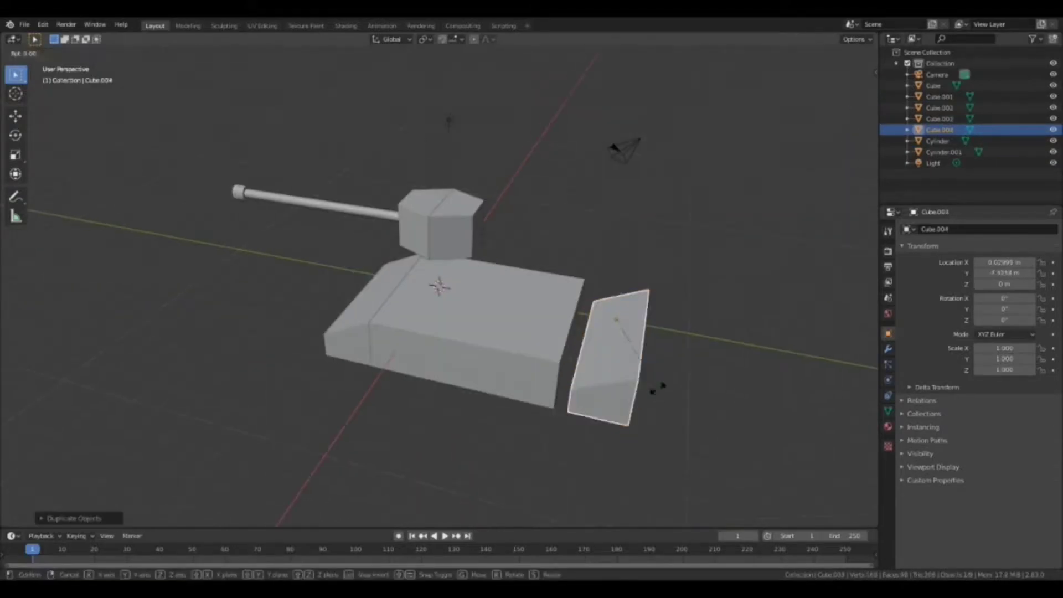
pyautogui.press('KP_7')
pyautogui.press('r')
pyautogui.press('z')
pyautogui.press('1')
pyautogui.press('8')
pyautogui.press('0')
pyautogui.press('Return')
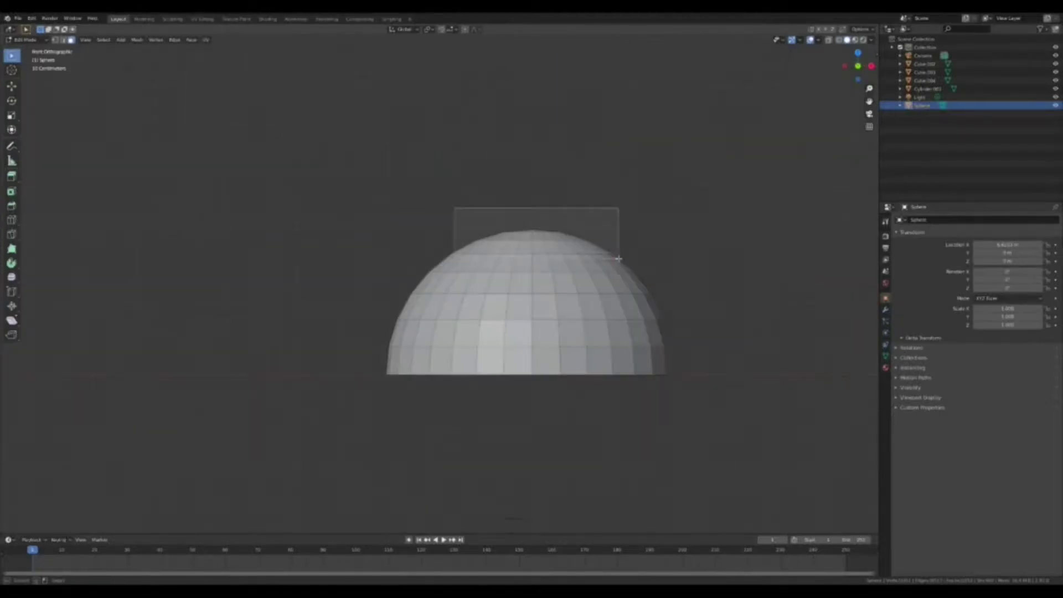
# Delete the sphere's upper faces and lower the dome along Z under the turret.
pyautogui.click(441, 268)
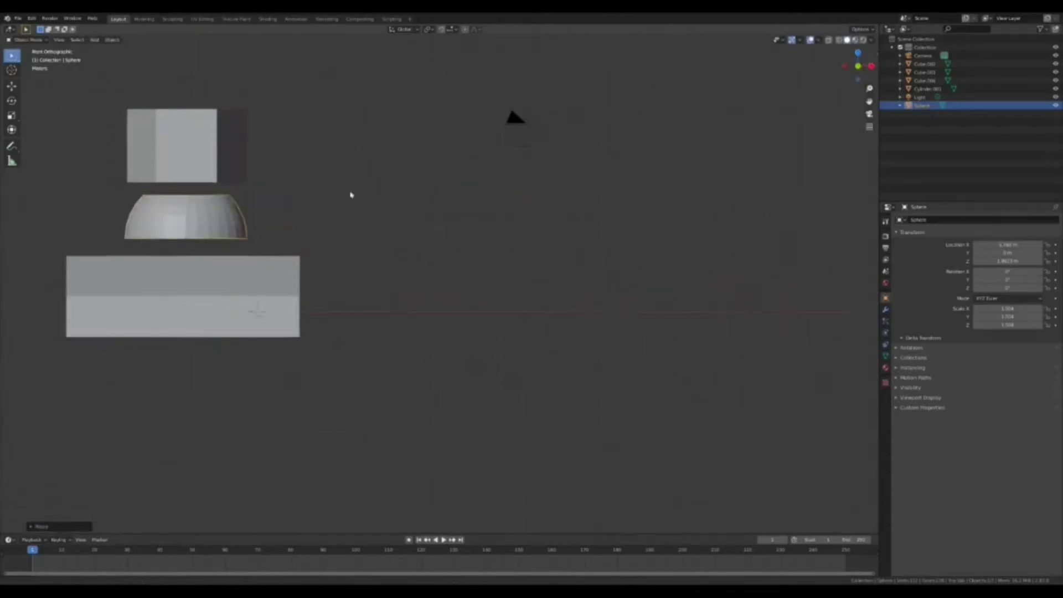
pyautogui.press('g')
pyautogui.press('z')
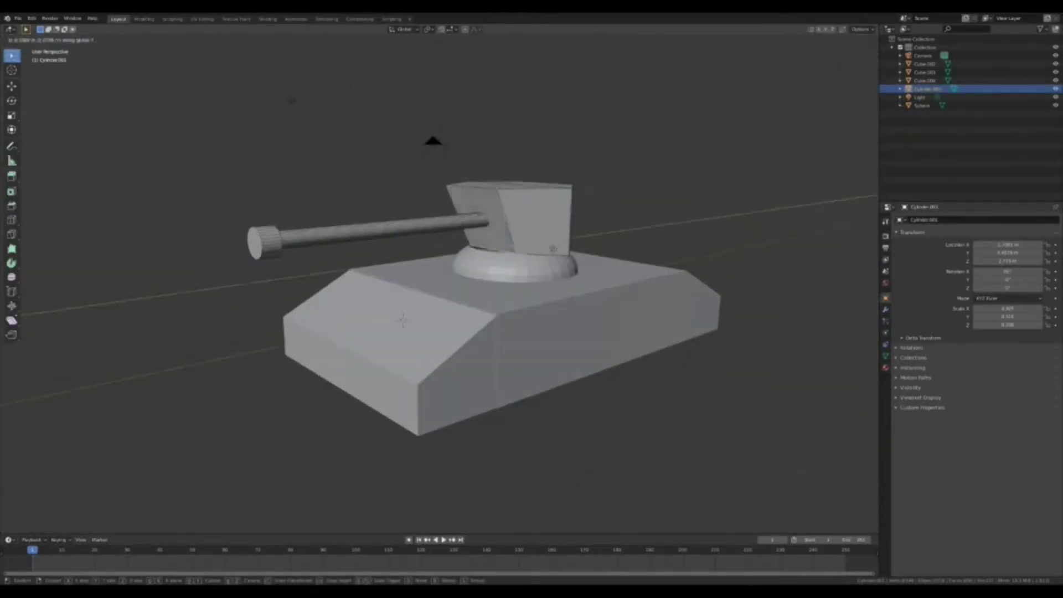
# Return to Object Mode and inspect the tank from side, top and rear angles.
pyautogui.press('Tab')
pyautogui.moveTo(498, 123); pyautogui.dragTo(679, 208, button='middle')
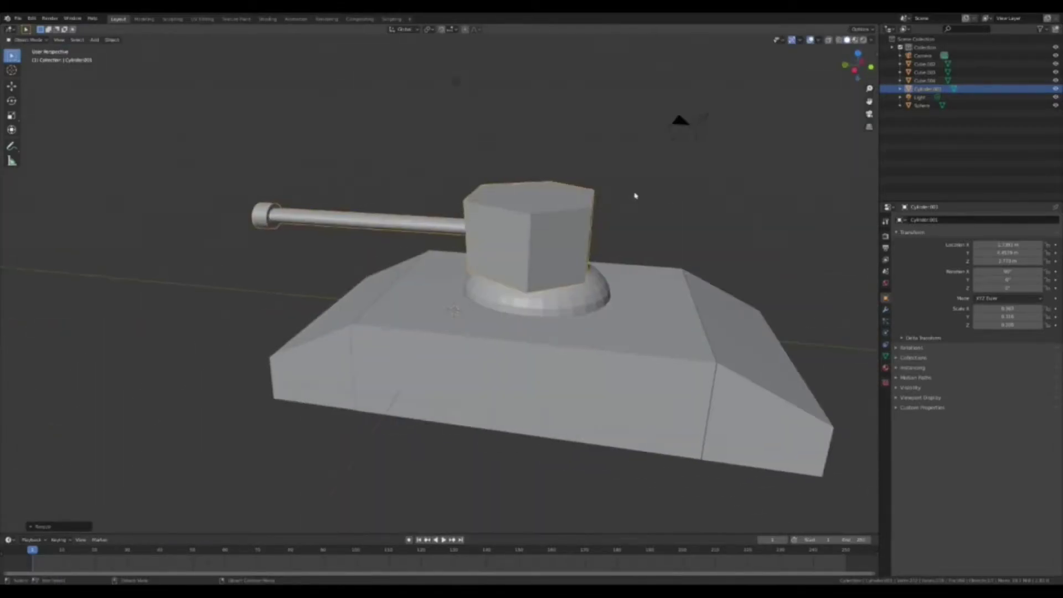
pyautogui.press('KP_7')
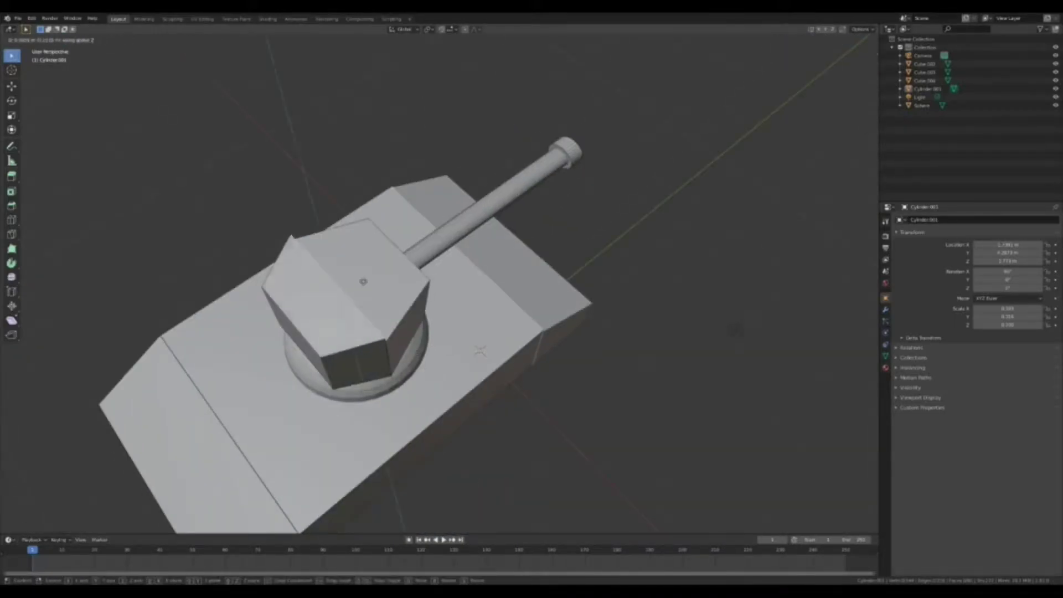
pyautogui.moveTo(479, 350); pyautogui.dragTo(358, 278, button='middle')
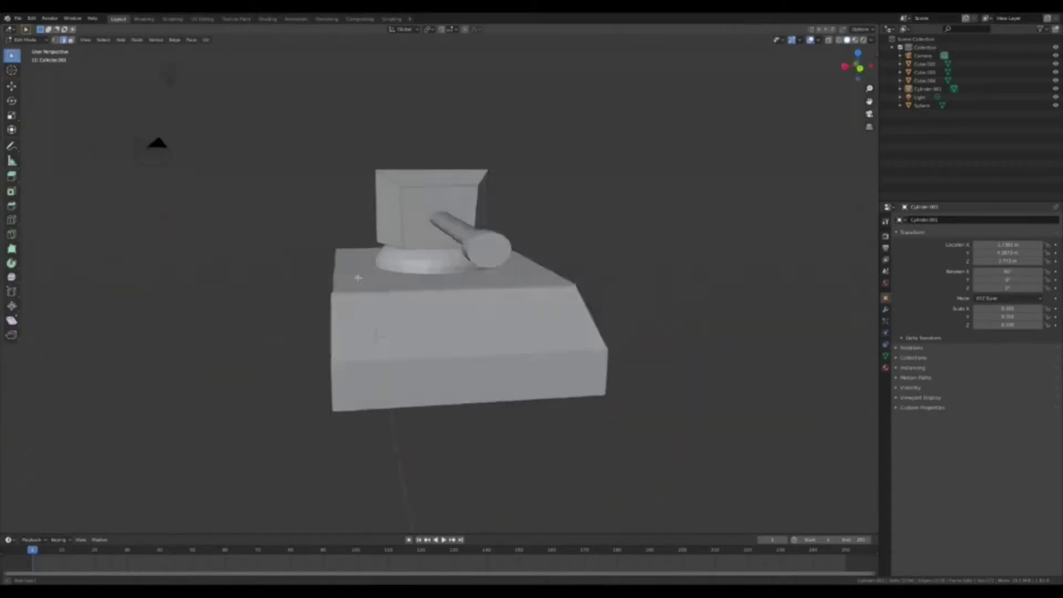
pyautogui.moveTo(668, 237); pyautogui.dragTo(612, 195, button='middle')
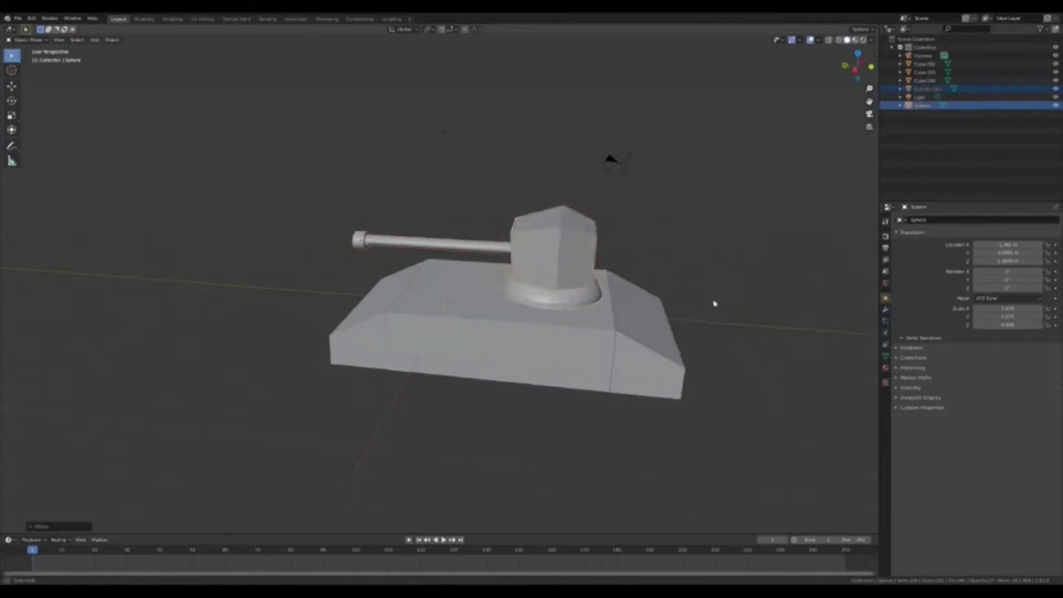
# Select the sloped front hull piece, briefly checking its mesh in Edit Mode.
pyautogui.click(664, 344)
pyautogui.moveTo(676, 332)
pyautogui.mouseDown(button='middle')
pyautogui.moveTo(701, 370)
pyautogui.moveTo(714, 368)
pyautogui.mouseUp(button='middle')
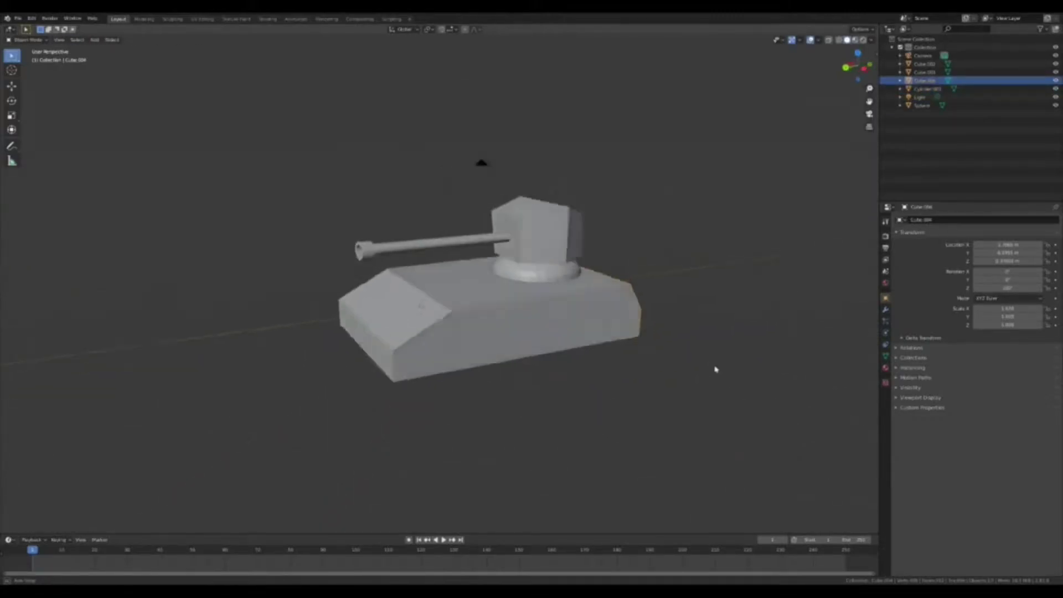
pyautogui.press('Tab')
pyautogui.moveTo(664, 343)
pyautogui.mouseDown(button='middle')
pyautogui.moveTo(629, 318)
pyautogui.moveTo(717, 352)
pyautogui.moveTo(529, 327)
pyautogui.mouseUp(button='middle')
pyautogui.press('Tab')
pyautogui.click(530, 327)
# Duplicate the sloped front piece and move the copy along Y to the hull's rear.
pyautogui.hotkey('shift', 'd')
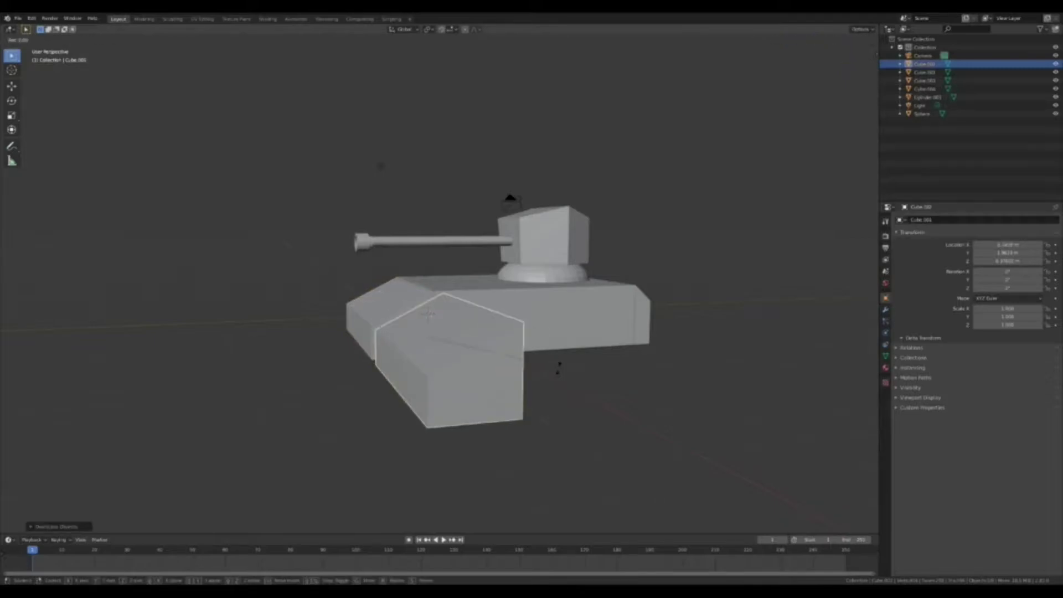
pyautogui.click(558, 368)
pyautogui.moveTo(558, 368)
pyautogui.mouseDown(button='middle')
pyautogui.moveTo(565, 380)
pyautogui.moveTo(559, 346)
pyautogui.moveTo(610, 360)
pyautogui.moveTo(664, 451)
pyautogui.moveTo(602, 237)
pyautogui.mouseUp(button='middle')
pyautogui.press('Tab')
pyautogui.press('Tab')
pyautogui.press('KP_3')
pyautogui.moveTo(650, 270)
pyautogui.mouseDown(button='middle')
pyautogui.moveTo(664, 315)
pyautogui.moveTo(698, 326)
pyautogui.moveTo(531, 329)
pyautogui.mouseUp(button='middle')
pyautogui.press('KP_3')
pyautogui.press('g')
pyautogui.press('y')
pyautogui.click(693, 323)
# Join the main hull block and both sloped pieces into one body with Ctrl+J.
pyautogui.click(531, 329)
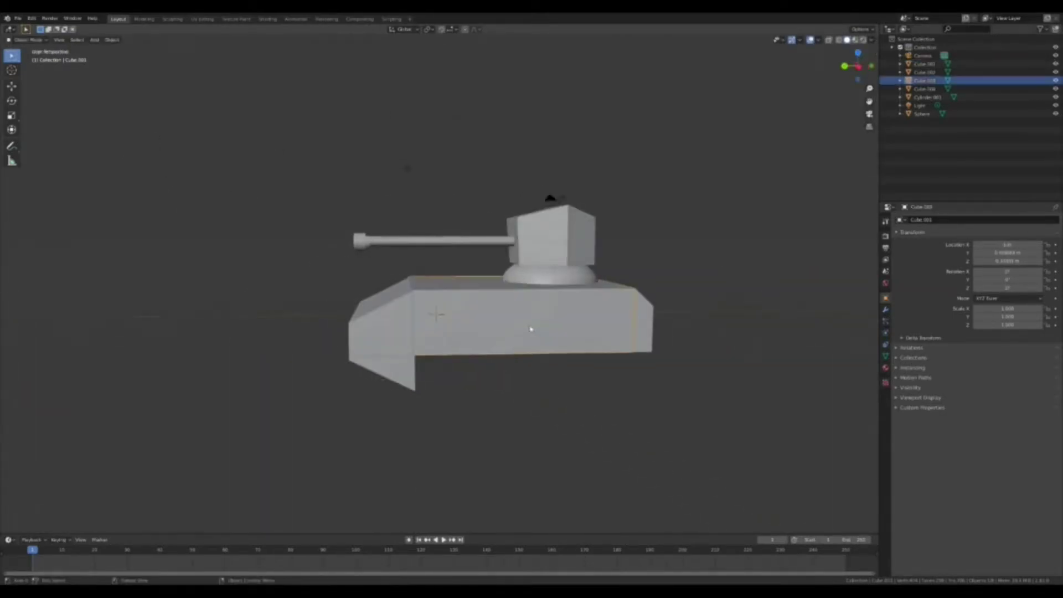
pyautogui.keyDown('shift'); pyautogui.click(626, 321); pyautogui.keyUp('shift')
pyautogui.moveTo(723, 301)
pyautogui.mouseDown(button='middle')
pyautogui.moveTo(669, 379)
pyautogui.moveTo(493, 375)
pyautogui.moveTo(491, 384)
pyautogui.moveTo(525, 371)
pyautogui.mouseUp(button='middle')
pyautogui.press('Tab')
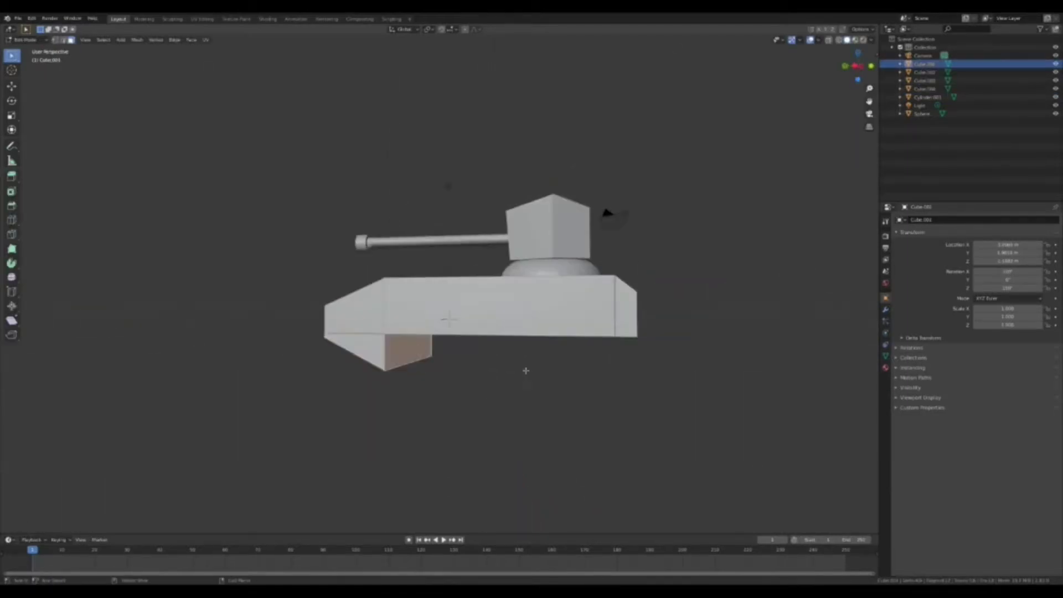
pyautogui.press('Tab')
pyautogui.moveTo(724, 401); pyautogui.dragTo(737, 406, button='middle')
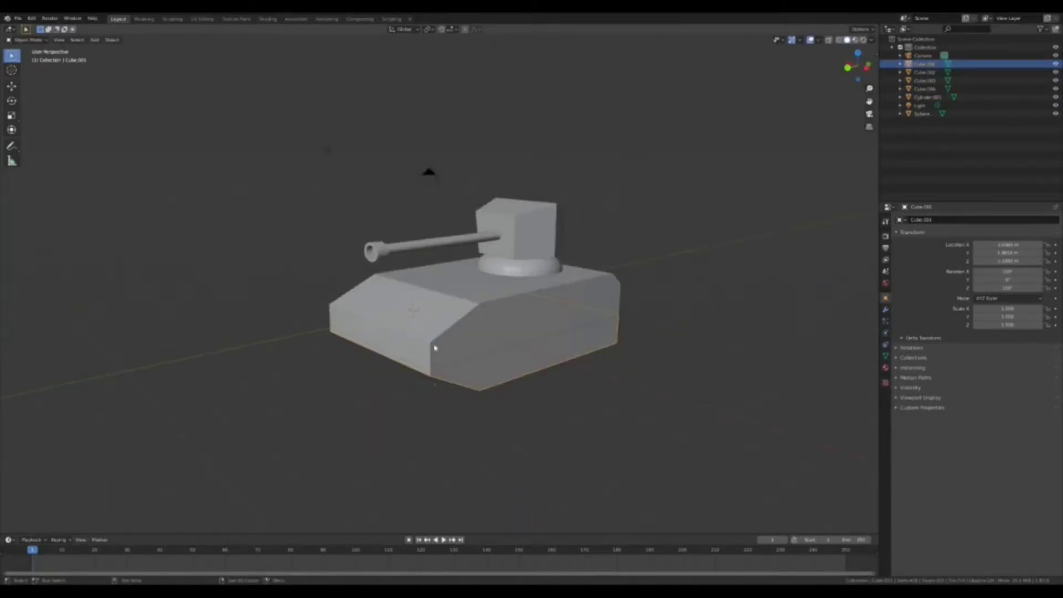
pyautogui.hotkey('ctrl', 'j')
# Cancel a move of the merged hull and select the turret ring and barrel.
pyautogui.moveTo(435, 348)
pyautogui.mouseDown(button='middle')
pyautogui.moveTo(624, 379)
pyautogui.moveTo(736, 304)
pyautogui.moveTo(753, 280)
pyautogui.moveTo(736, 319)
pyautogui.moveTo(600, 332)
pyautogui.moveTo(566, 286)
pyautogui.mouseUp(button='middle')
pyautogui.press('g')
pyautogui.press('Escape')
pyautogui.click(565, 285)
pyautogui.keyDown('shift'); pyautogui.click(642, 293); pyautogui.keyUp('shift')
pyautogui.moveTo(642, 294)
pyautogui.mouseDown(button='middle')
pyautogui.moveTo(633, 230)
pyautogui.moveTo(684, 237)
pyautogui.moveTo(683, 261)
pyautogui.mouseUp(button='middle')
# Duplicate the tank body and scale the copy thin along X as a side skirt.
pyautogui.click(546, 361)
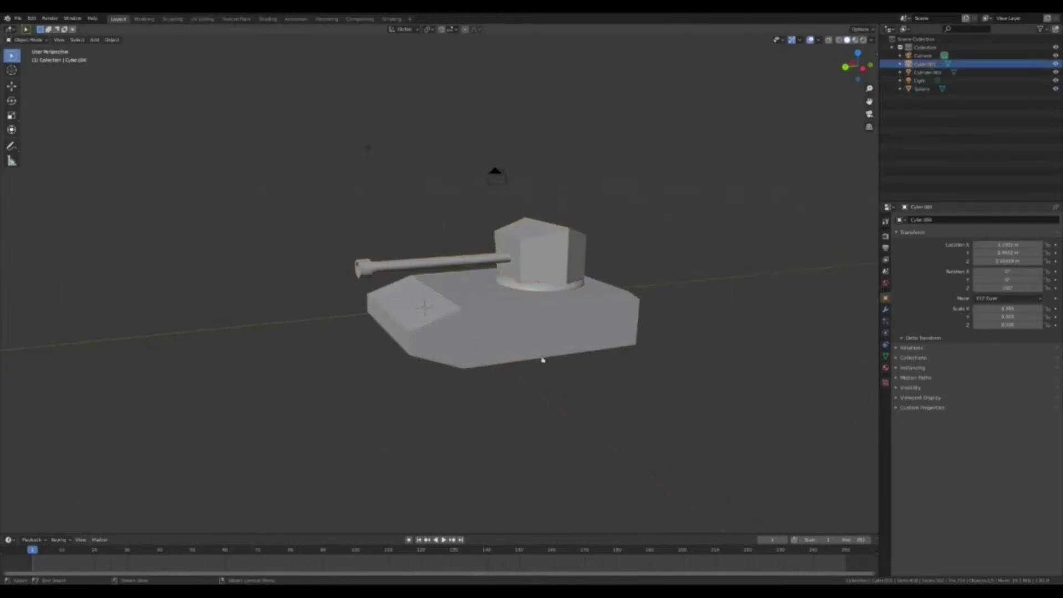
pyautogui.hotkey('shift', 'd')
pyautogui.click(664, 474)
pyautogui.press('KP_7')
pyautogui.press('s')
pyautogui.press('x')
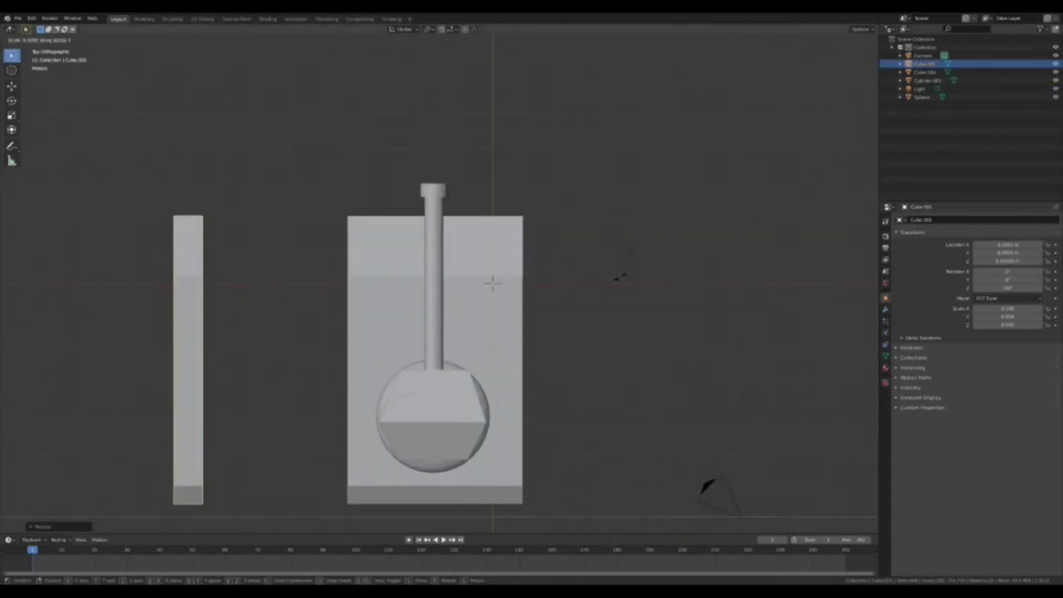
pyautogui.click(620, 277)
pyautogui.moveTo(620, 277)
pyautogui.mouseDown(button='middle')
pyautogui.moveTo(313, 227)
pyautogui.moveTo(594, 370)
pyautogui.moveTo(667, 463)
pyautogui.mouseUp(button='middle')
# Shape the skirt plate by deleting the hull's lower side face in Edit Mode.
pyautogui.press('Tab')
pyautogui.click(595, 370)
pyautogui.press('Tab')
pyautogui.press('KP_7')
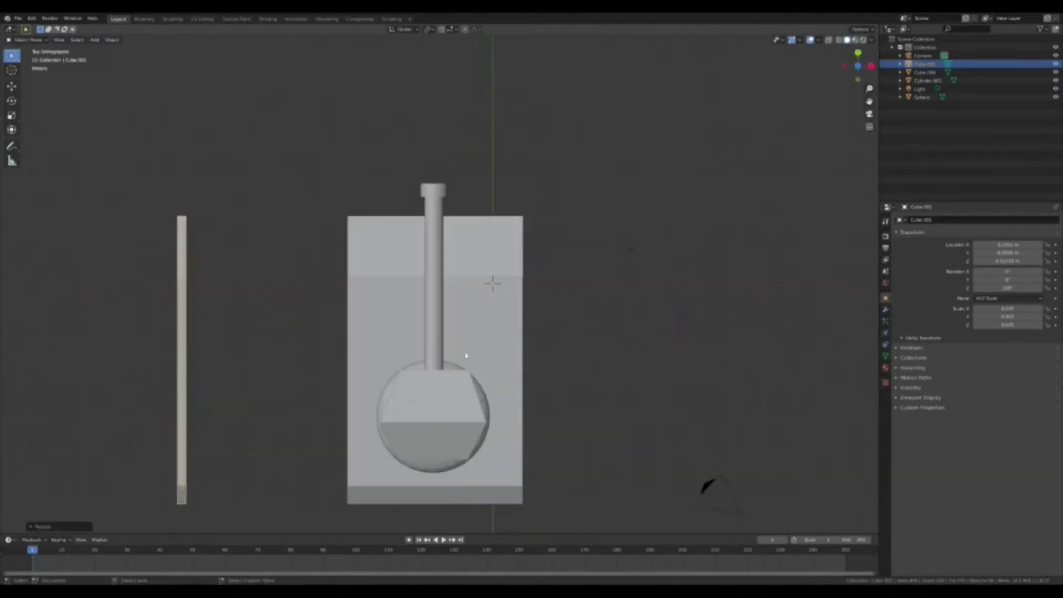
pyautogui.moveTo(466, 356)
pyautogui.mouseDown(button='middle')
pyautogui.moveTo(701, 295)
pyautogui.moveTo(725, 300)
pyautogui.mouseUp(button='middle')
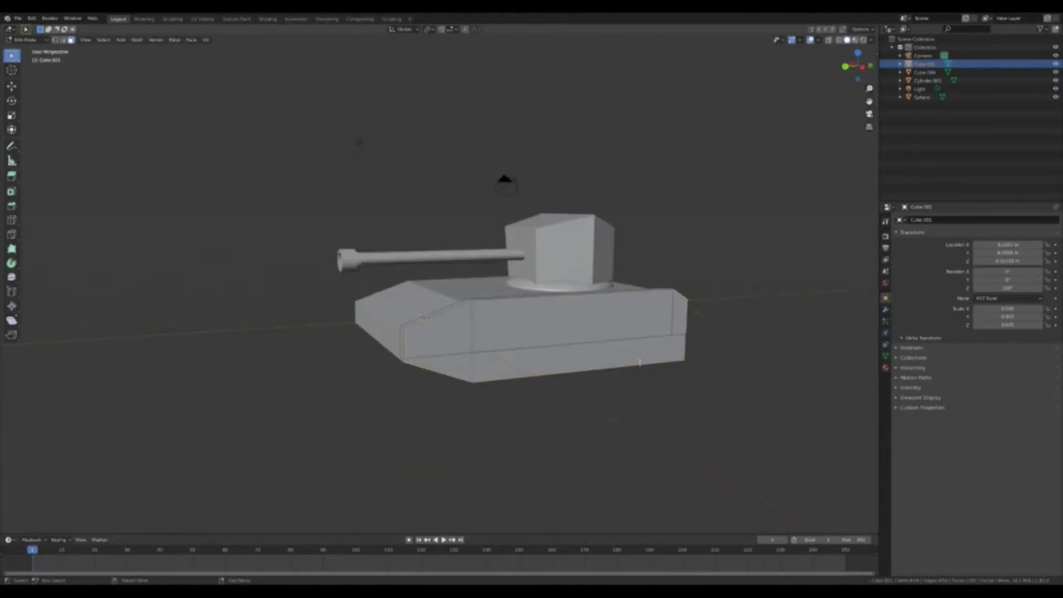
pyautogui.click(556, 365)
pyautogui.moveTo(639, 363); pyautogui.dragTo(349, 353, button='middle')
pyautogui.press('x')
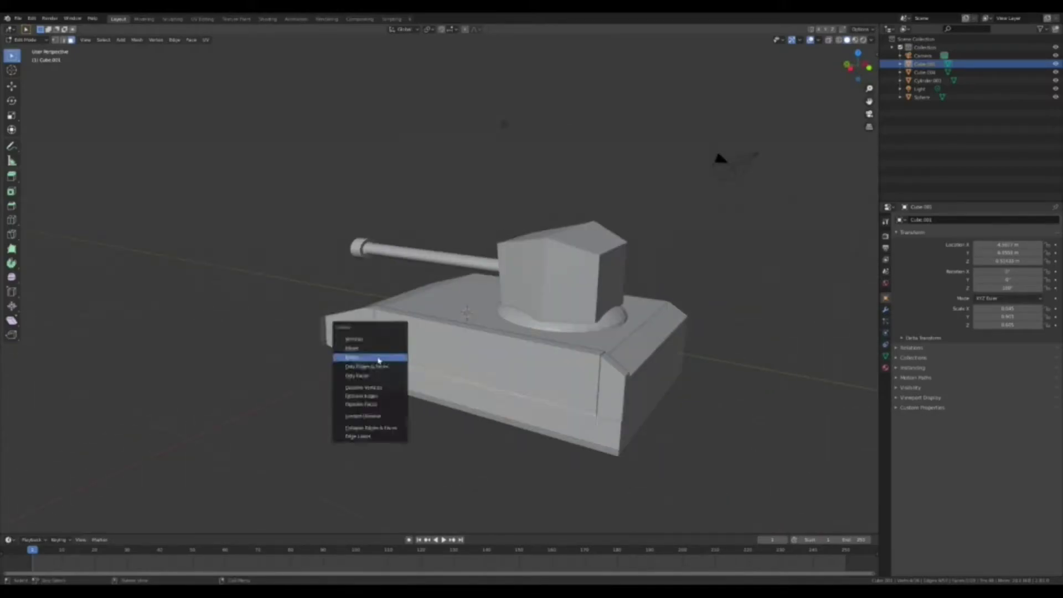
pyautogui.click(355, 352)
pyautogui.moveTo(355, 352)
pyautogui.mouseDown(button='middle')
pyautogui.moveTo(680, 333)
pyautogui.moveTo(681, 386)
pyautogui.moveTo(719, 349)
pyautogui.moveTo(697, 351)
pyautogui.mouseUp(button='middle')
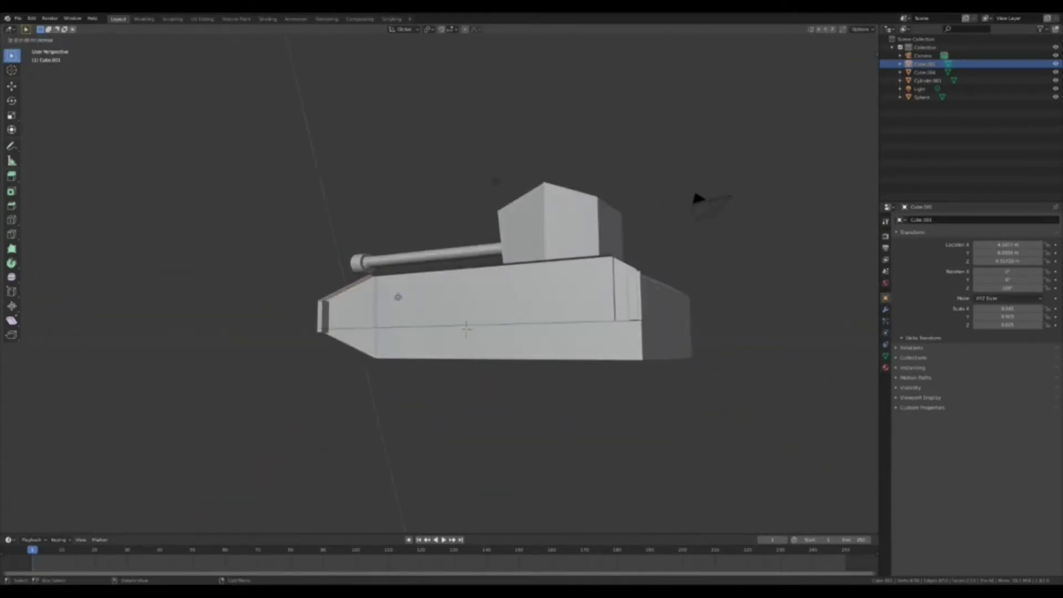
pyautogui.moveTo(699, 199)
pyautogui.mouseDown(button='middle')
pyautogui.moveTo(734, 191)
pyautogui.moveTo(700, 294)
pyautogui.moveTo(638, 330)
pyautogui.moveTo(745, 316)
pyautogui.moveTo(677, 326)
pyautogui.moveTo(612, 361)
pyautogui.moveTo(642, 370)
pyautogui.mouseUp(button='middle')
# Duplicate the side plate onto the opposite flank and add a cylinder for road wheels.
pyautogui.press('Tab')
pyautogui.press('Tab')
pyautogui.press('Tab')
pyautogui.hotkey('shift', 'd')
pyautogui.click(350, 62)
pyautogui.moveTo(350, 62)
pyautogui.mouseDown(button='middle')
pyautogui.moveTo(123, 131)
pyautogui.moveTo(185, 102)
pyautogui.moveTo(36, 332)
pyautogui.moveTo(36, 207)
pyautogui.moveTo(517, 95)
pyautogui.moveTo(33, 208)
pyautogui.moveTo(175, 240)
pyautogui.moveTo(107, 165)
pyautogui.moveTo(66, 166)
pyautogui.moveTo(227, 98)
pyautogui.mouseUp(button='middle')
pyautogui.press('Tab')
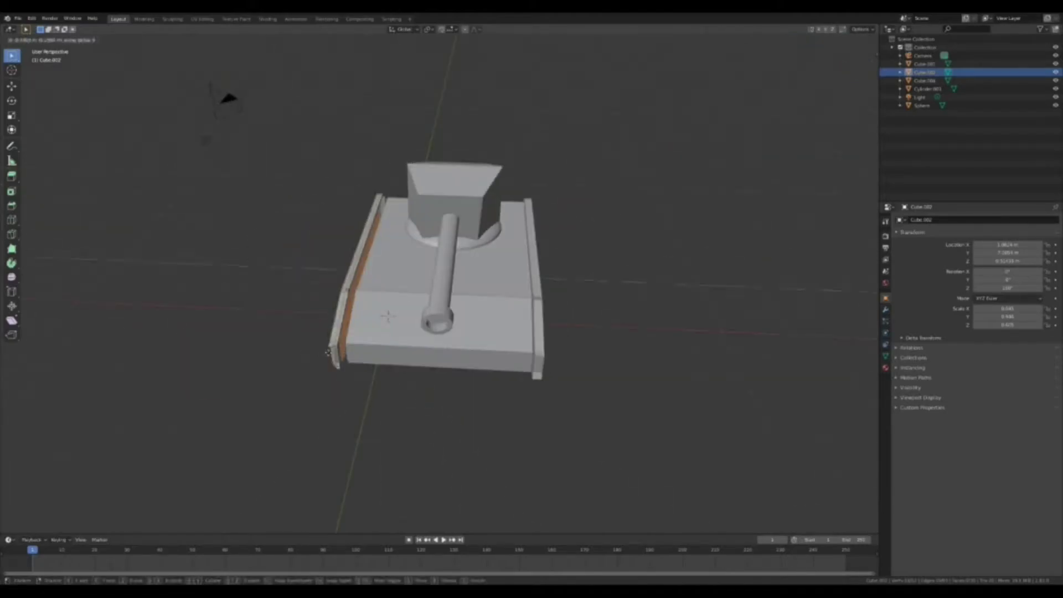
pyautogui.click(328, 351)
pyautogui.press('Tab')
pyautogui.moveTo(327, 352)
pyautogui.mouseDown(button='middle')
pyautogui.moveTo(512, 387)
pyautogui.moveTo(609, 305)
pyautogui.moveTo(659, 229)
pyautogui.mouseUp(button='middle')
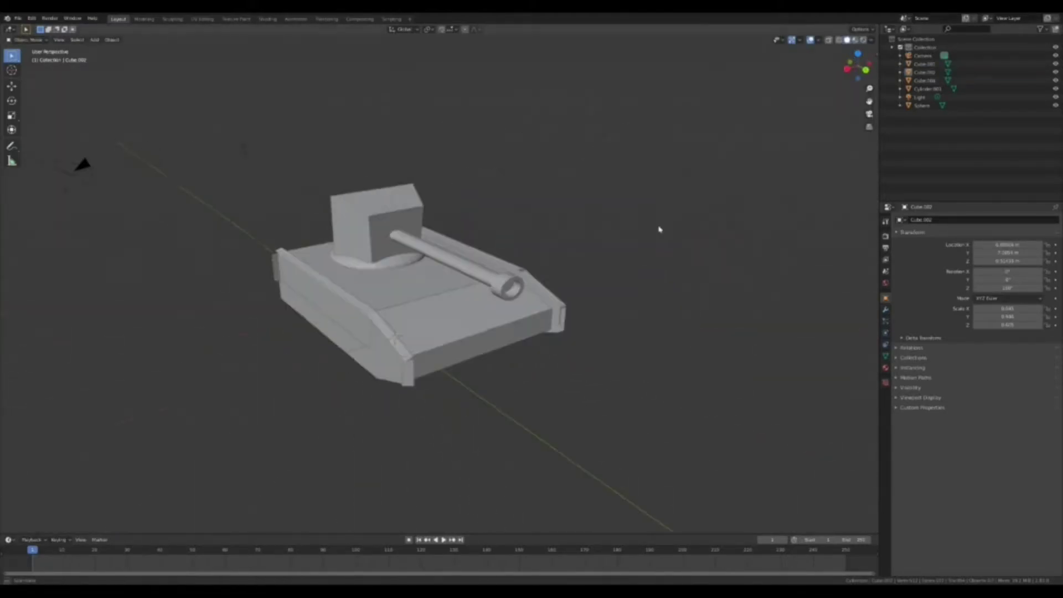
pyautogui.hotkey('shift', 'a')
pyautogui.click(692, 271)
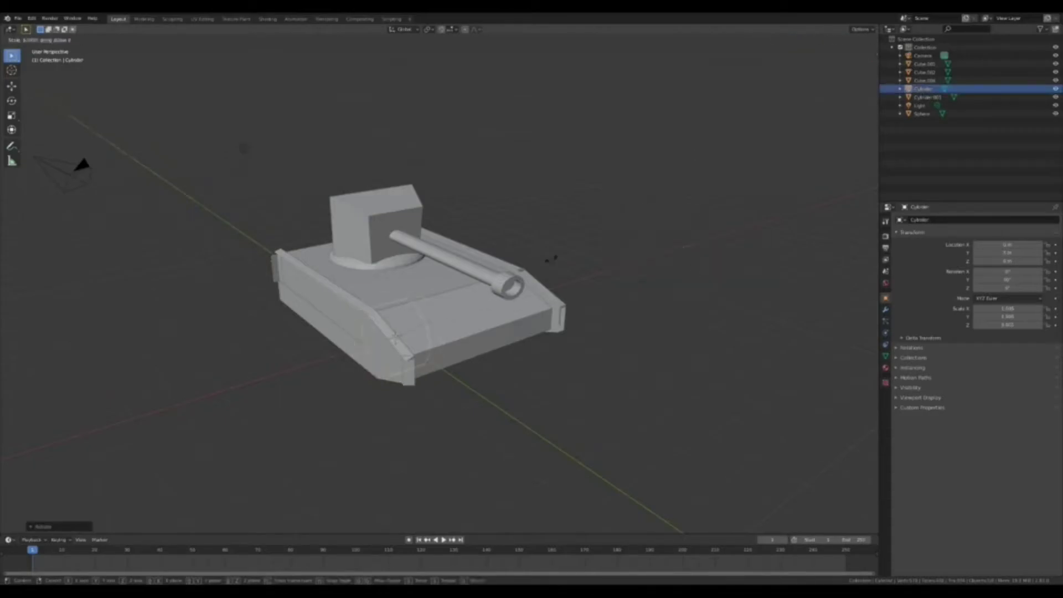
# Scale the cylinder down into a round road wheel beside the hull.
pyautogui.moveTo(607, 252); pyautogui.dragTo(652, 231, button='middle')
pyautogui.click(348, 306)
pyautogui.press('Tab')
pyautogui.moveTo(349, 306)
pyautogui.mouseDown(button='middle')
pyautogui.moveTo(532, 271)
pyautogui.moveTo(610, 268)
pyautogui.moveTo(631, 282)
pyautogui.moveTo(421, 267)
pyautogui.moveTo(492, 347)
pyautogui.moveTo(528, 319)
pyautogui.mouseUp(button='middle')
pyautogui.click(531, 270)
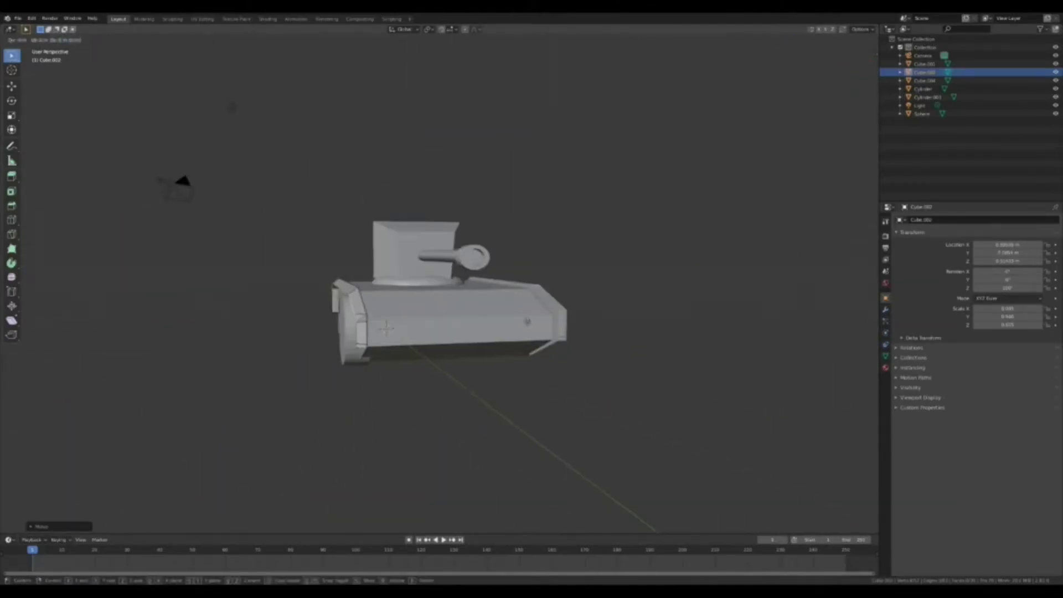
pyautogui.press('Tab')
pyautogui.moveTo(386, 328)
pyautogui.mouseDown(button='middle')
pyautogui.moveTo(458, 309)
pyautogui.moveTo(579, 320)
pyautogui.moveTo(522, 328)
pyautogui.moveTo(688, 311)
pyautogui.moveTo(667, 334)
pyautogui.moveTo(662, 308)
pyautogui.moveTo(641, 336)
pyautogui.mouseUp(button='middle')
pyautogui.press('Tab')
pyautogui.press('s')
pyautogui.click(661, 308)
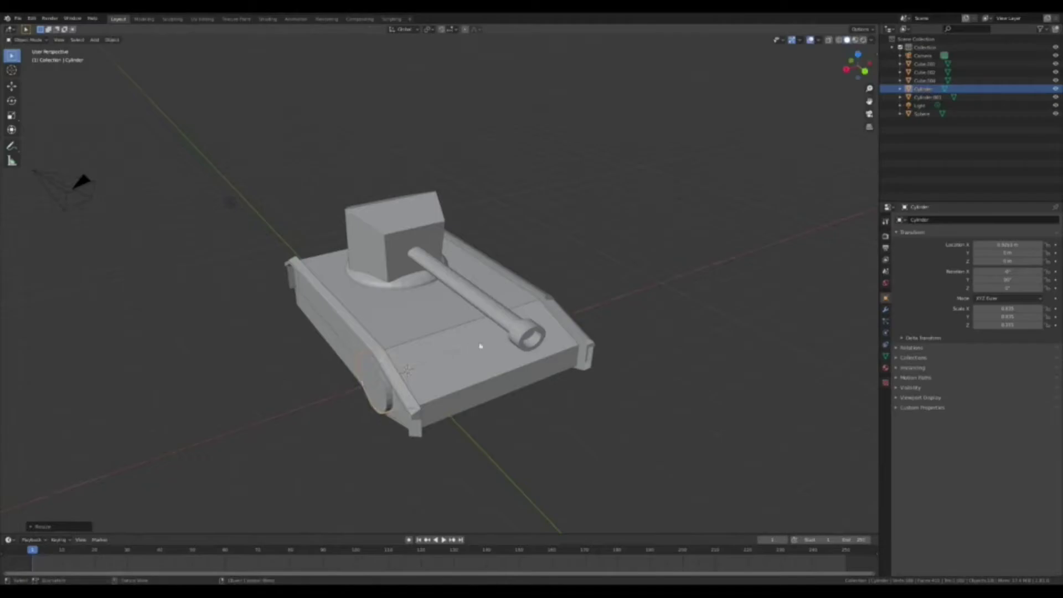
# Place the duplicated wheel along the hull, checking it from top and side views.
pyautogui.moveTo(480, 346); pyautogui.dragTo(647, 336, button='middle')
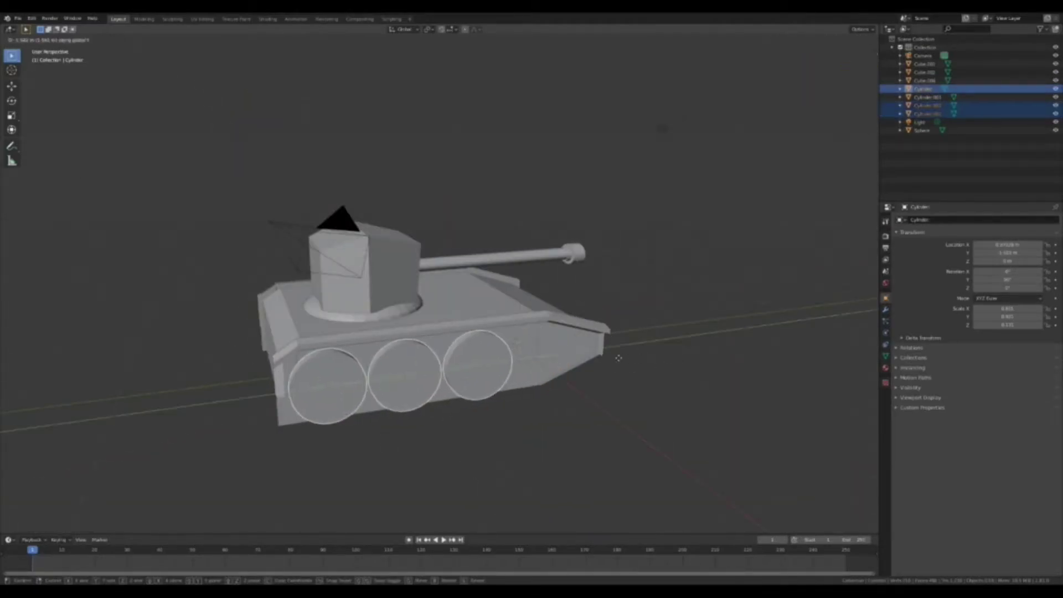
pyautogui.click(618, 358)
pyautogui.moveTo(640, 376); pyautogui.dragTo(676, 386, button='middle')
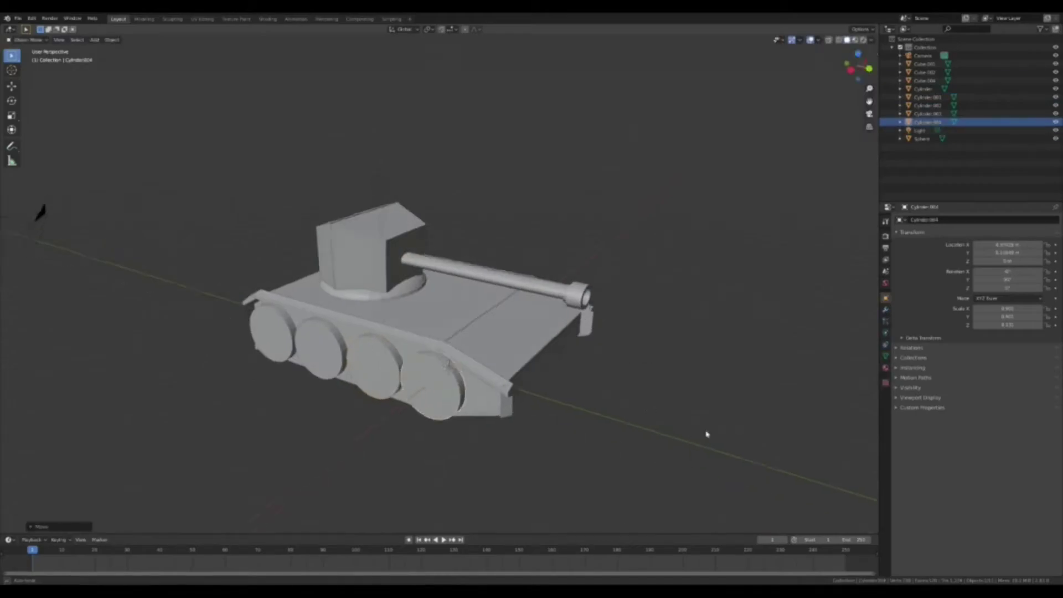
pyautogui.press('KP_7')
pyautogui.press('KP_3')
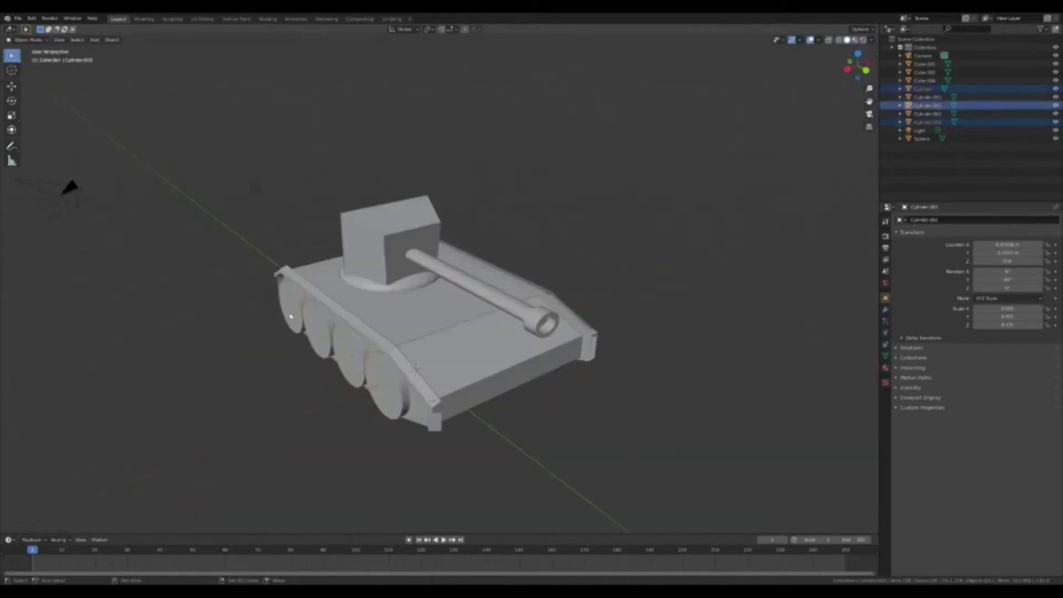
pyautogui.moveTo(803, 375); pyautogui.dragTo(836, 378, button='middle')
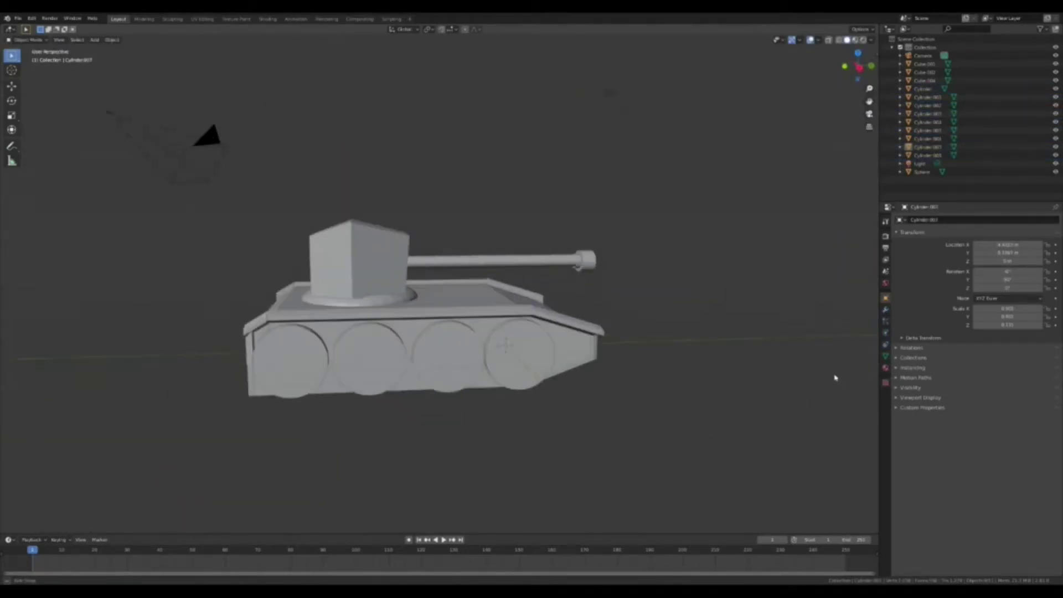
pyautogui.moveTo(668, 364); pyautogui.dragTo(688, 347, button='middle')
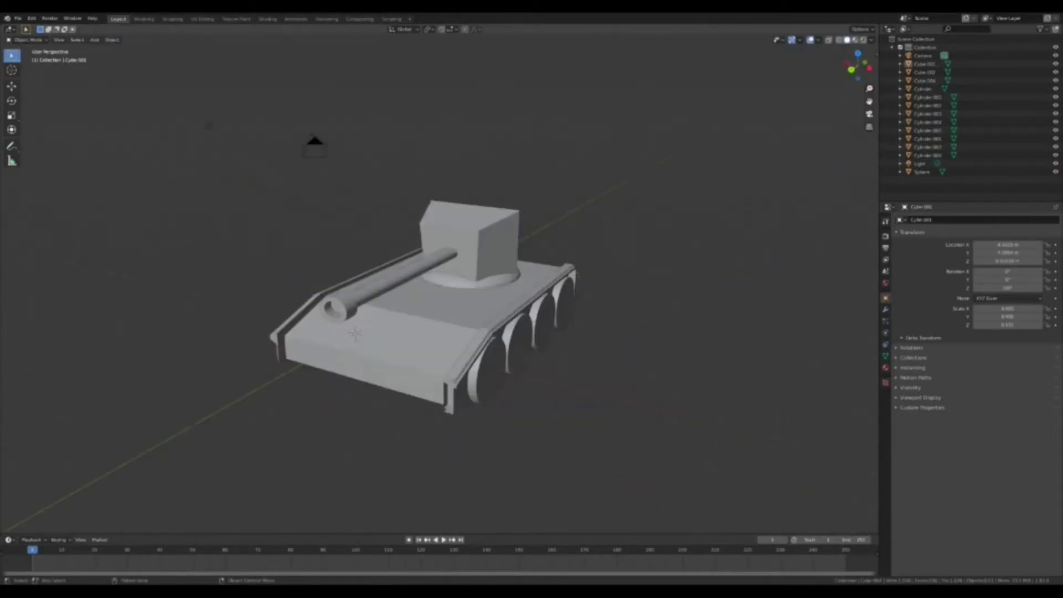
# Duplicate the wheel twice with Shift+D to extend the row along the hull.
pyautogui.click(590, 353)
pyautogui.moveTo(519, 313)
pyautogui.mouseDown(button='middle')
pyautogui.moveTo(768, 164)
pyautogui.moveTo(634, 168)
pyautogui.moveTo(708, 141)
pyautogui.mouseUp(button='middle')
pyautogui.moveTo(692, 313); pyautogui.dragTo(587, 316, button='middle')
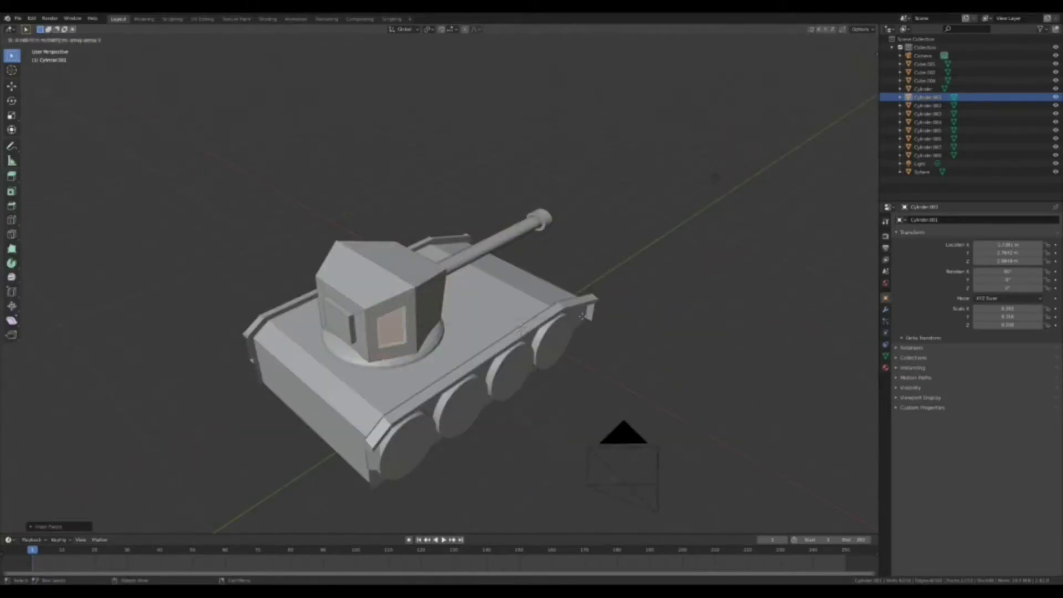
pyautogui.moveTo(582, 316)
pyautogui.mouseDown(button='middle')
pyautogui.moveTo(707, 299)
pyautogui.moveTo(707, 330)
pyautogui.mouseUp(button='middle')
pyautogui.click(612, 354)
pyautogui.hotkey('shift', 'd')
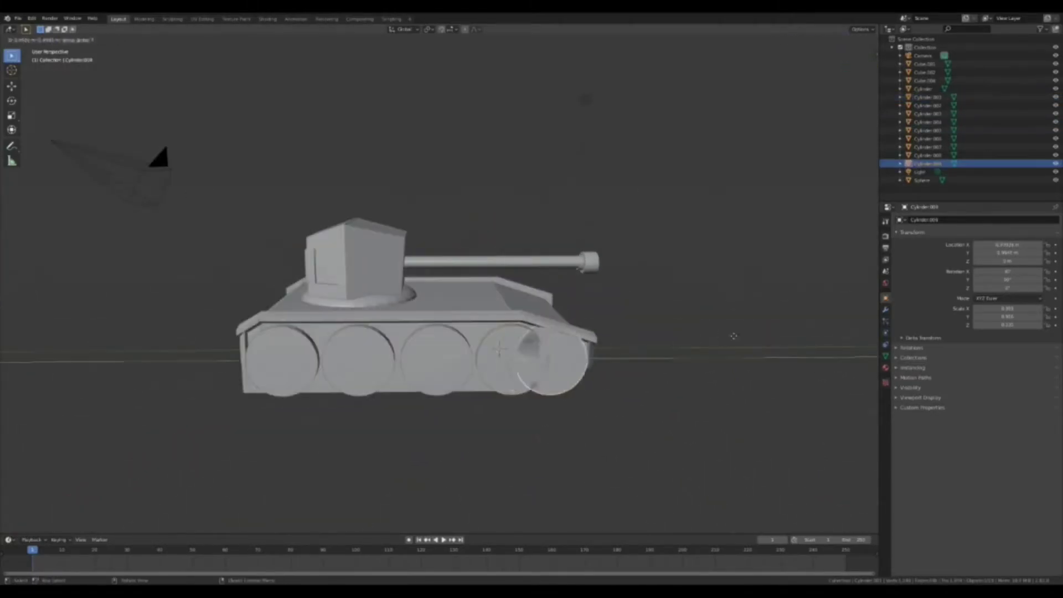
pyautogui.hotkey('shift', 'd')
# Select the wheels on the opposite side of the tank.
pyautogui.moveTo(696, 338)
pyautogui.mouseDown(button='middle')
pyautogui.moveTo(624, 351)
pyautogui.moveTo(713, 316)
pyautogui.moveTo(585, 344)
pyautogui.mouseUp(button='middle')
pyautogui.click(586, 344)
pyautogui.moveTo(441, 427); pyautogui.dragTo(417, 375, button='middle')
pyautogui.click(416, 375)
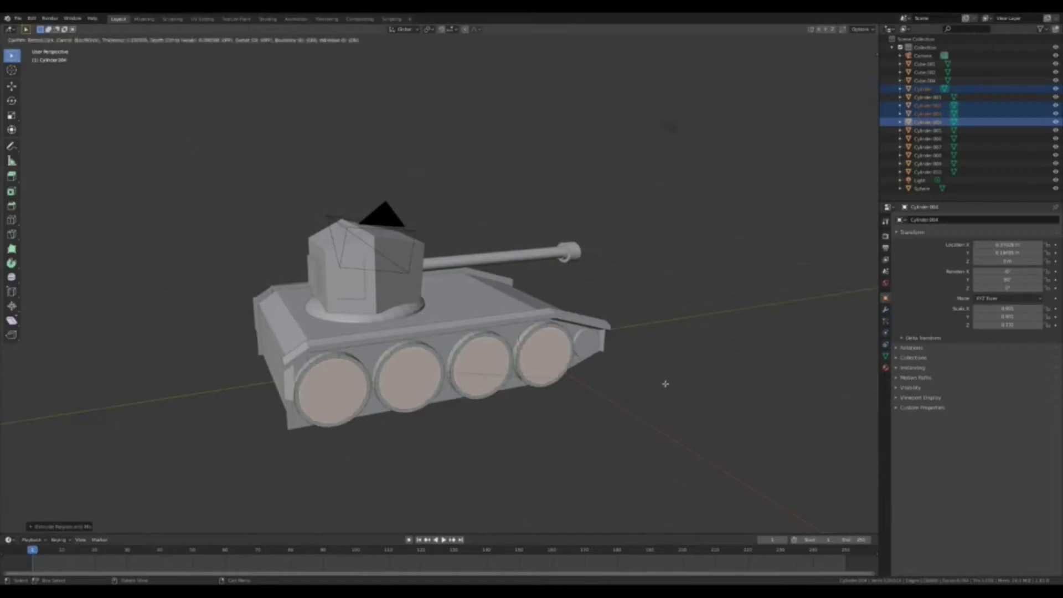
pyautogui.press('Tab')
pyautogui.press('KP_1')
pyautogui.press('KP_3')
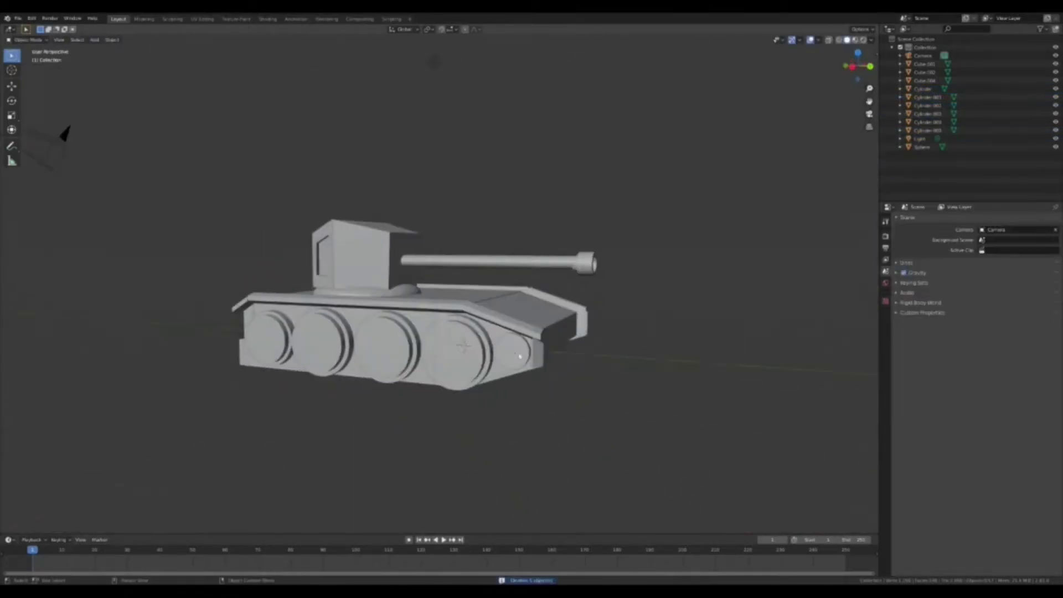
# Duplicate the selected wheels and position the copies along the hull.
pyautogui.press('KP_7')
pyautogui.hotkey('shift', 'd')
pyautogui.click(828, 356)
pyautogui.moveTo(829, 356); pyautogui.dragTo(689, 325, button='middle')
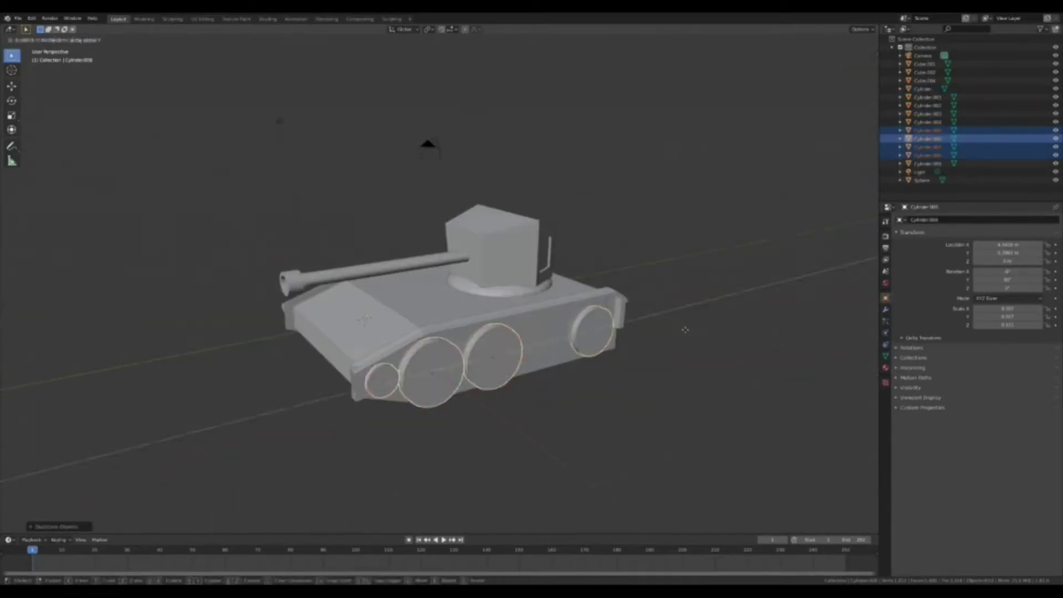
pyautogui.click(573, 314)
pyautogui.press('KP_7')
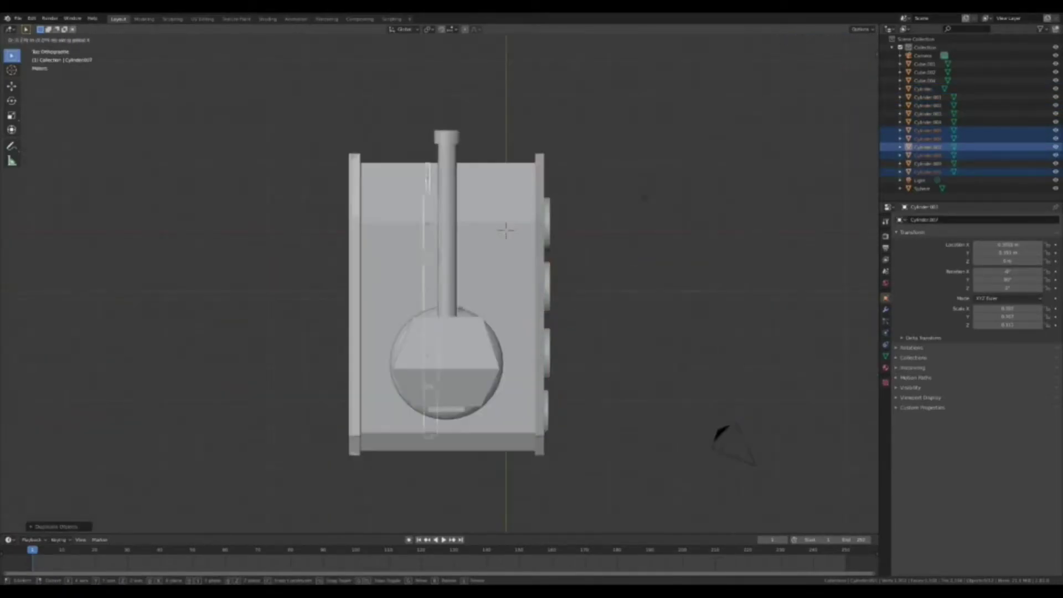
# Adjust a wheel's position from a side-on view and select another wheel.
pyautogui.moveTo(724, 439); pyautogui.dragTo(467, 382, button='middle')
pyautogui.moveTo(589, 369); pyautogui.dragTo(359, 356, button='middle')
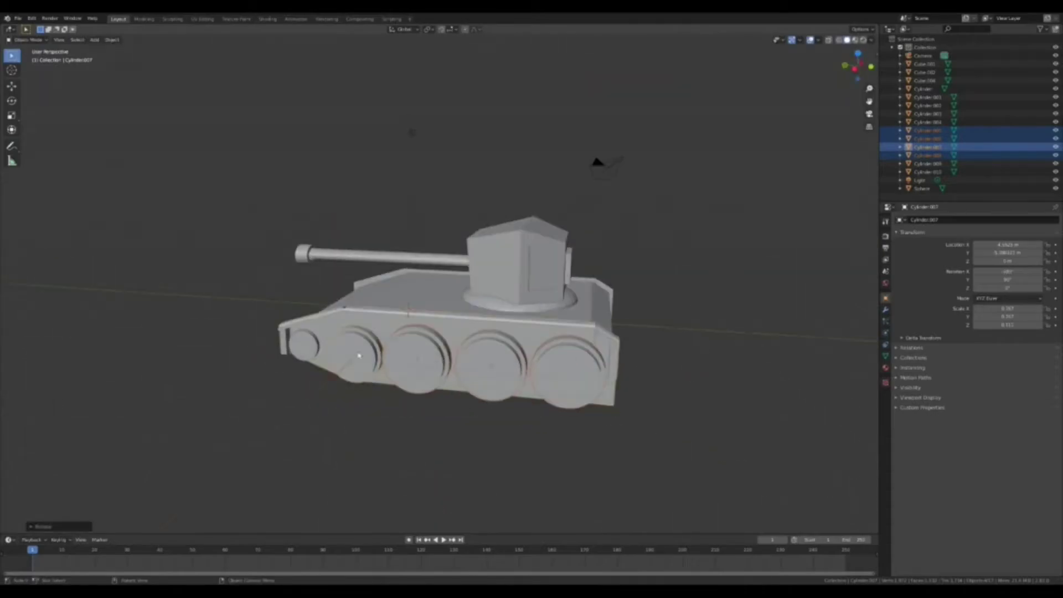
pyautogui.moveTo(727, 390); pyautogui.dragTo(660, 368, button='middle')
pyautogui.click(438, 369)
pyautogui.moveTo(438, 369)
pyautogui.mouseDown(button='middle')
pyautogui.moveTo(752, 164)
pyautogui.moveTo(527, 349)
pyautogui.mouseUp(button='middle')
pyautogui.click(527, 349)
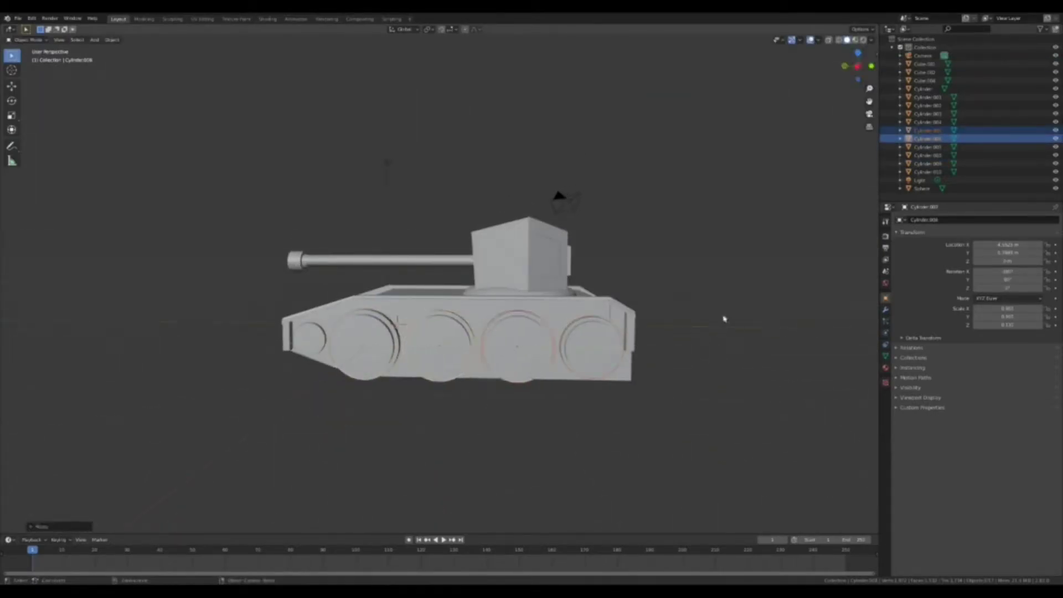
# Select the left-side wheels and move them along Z beneath the skirts.
pyautogui.press('KP_7')
pyautogui.keyDown('shift'); pyautogui.click(345, 310); pyautogui.keyUp('shift')
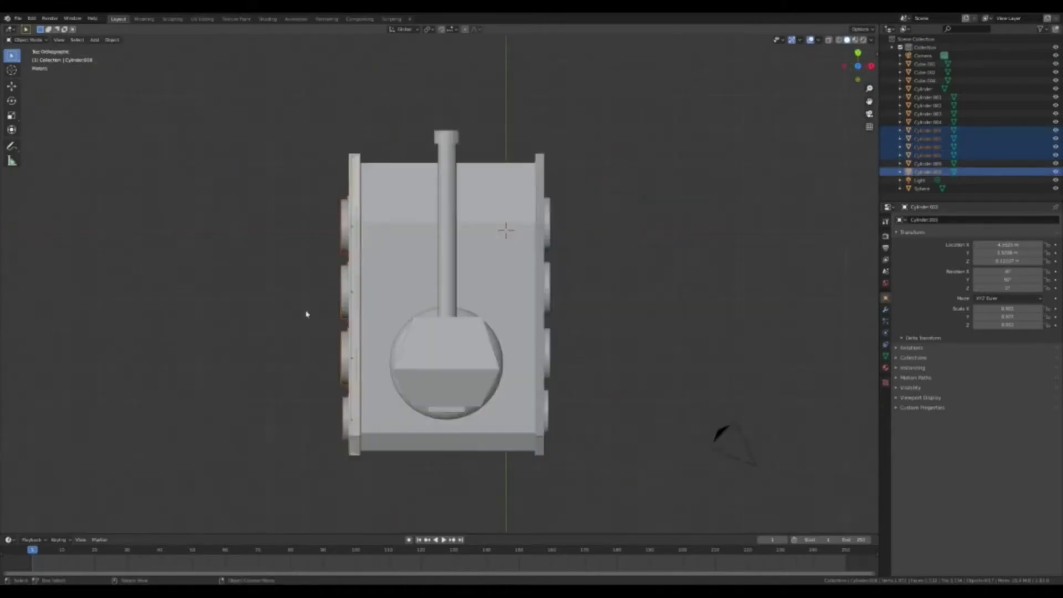
pyautogui.moveTo(308, 311)
pyautogui.mouseDown(button='middle')
pyautogui.moveTo(700, 308)
pyautogui.moveTo(681, 297)
pyautogui.moveTo(445, 353)
pyautogui.mouseUp(button='middle')
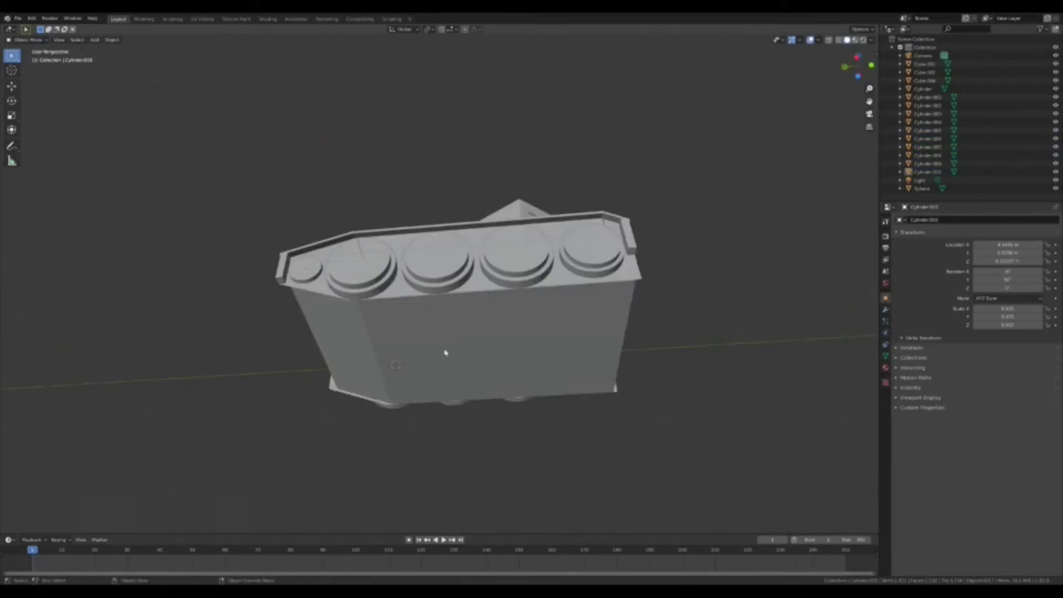
pyautogui.press('g')
pyautogui.press('z')
pyautogui.moveTo(338, 241)
pyautogui.mouseDown(button='middle')
pyautogui.moveTo(637, 237)
pyautogui.moveTo(691, 304)
pyautogui.moveTo(760, 159)
pyautogui.moveTo(482, 265)
pyautogui.mouseUp(button='middle')
pyautogui.click(648, 262)
# Nudge the selection vertically with G Z to tuck the wheels under the skirts.
pyautogui.press('Tab')
pyautogui.press('Tab')
pyautogui.moveTo(550, 273)
pyautogui.mouseDown(button='middle')
pyautogui.moveTo(731, 309)
pyautogui.moveTo(687, 342)
pyautogui.moveTo(724, 372)
pyautogui.moveTo(688, 391)
pyautogui.moveTo(505, 321)
pyautogui.moveTo(492, 241)
pyautogui.moveTo(506, 230)
pyautogui.mouseUp(button='middle')
pyautogui.press('g')
pyautogui.press('z')
pyautogui.click(695, 336)
pyautogui.press('Tab')
pyautogui.click(504, 336)
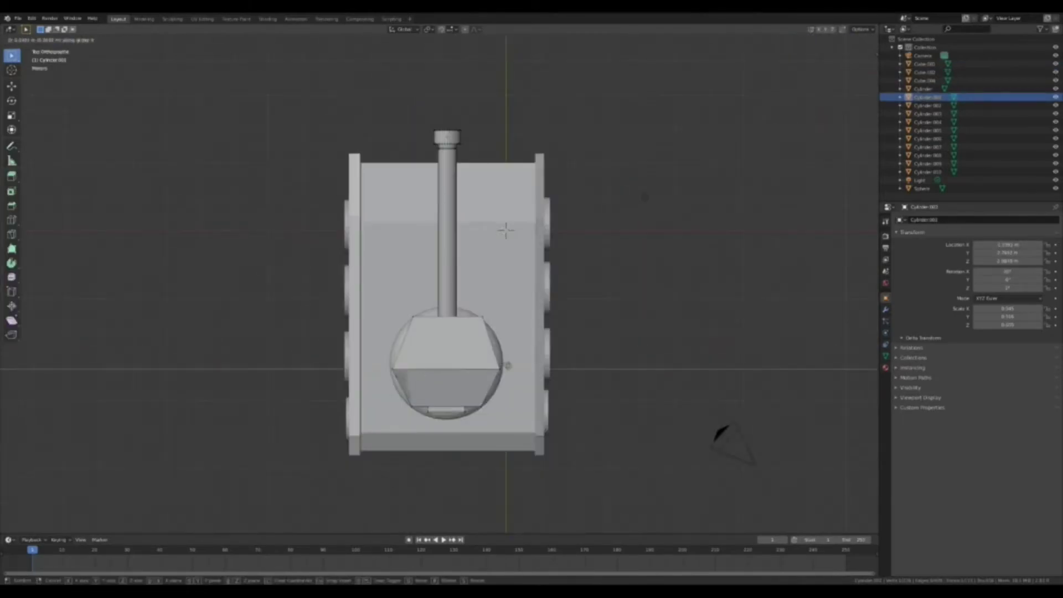
# Inspect the tank's underside and select the Cube.004 hull piece for mesh editing.
pyautogui.press('Escape')
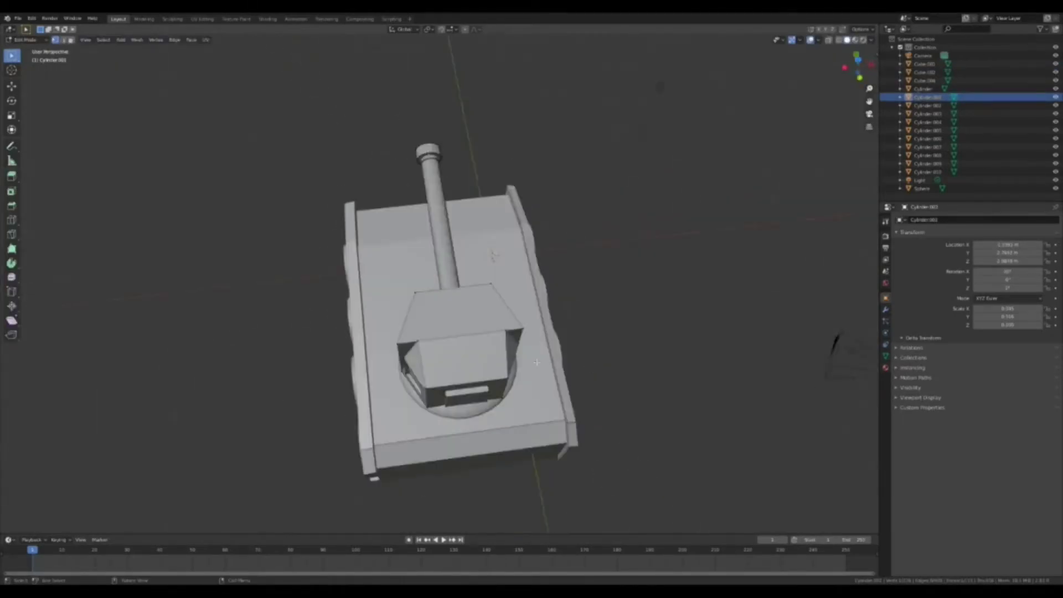
pyautogui.press('Tab')
pyautogui.press('Tab')
pyautogui.moveTo(512, 372); pyautogui.dragTo(602, 344, button='middle')
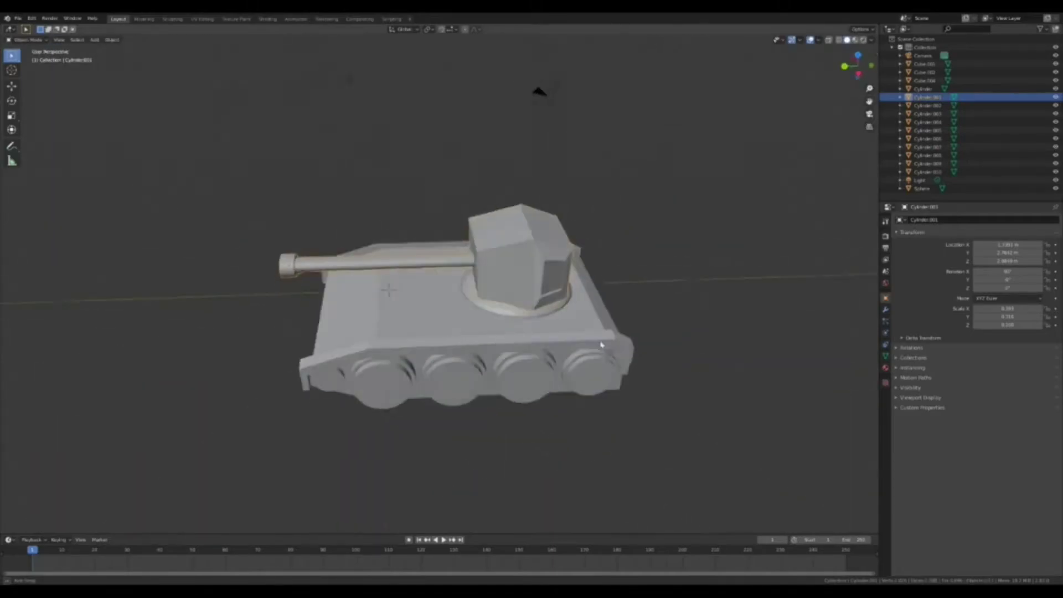
pyautogui.moveTo(374, 312); pyautogui.dragTo(594, 324, button='middle')
pyautogui.click(594, 324)
pyautogui.press('Tab')
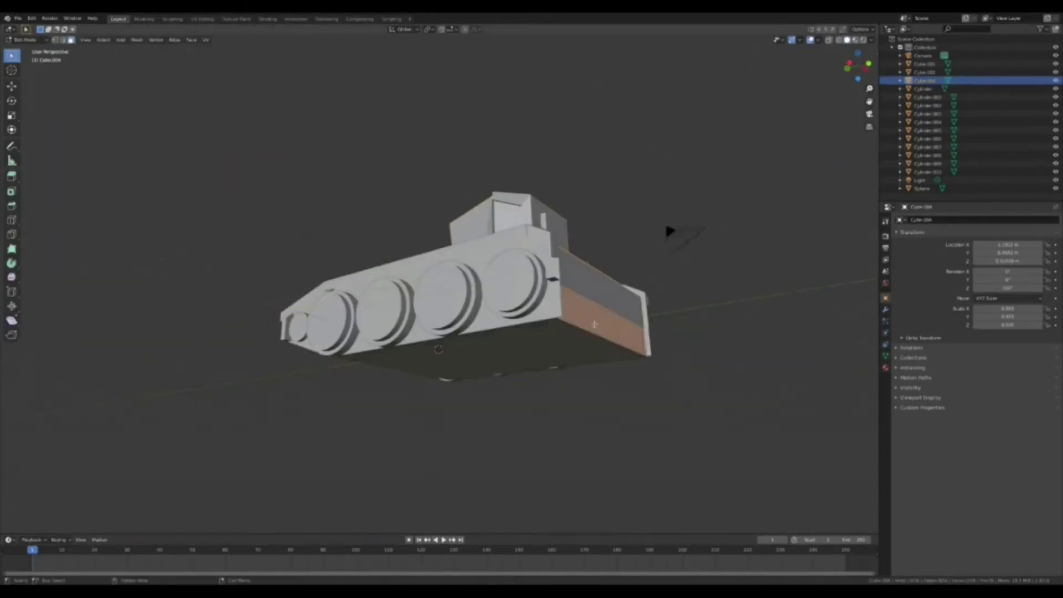
pyautogui.moveTo(701, 339); pyautogui.dragTo(639, 335, button='middle')
pyautogui.press('Tab')
pyautogui.moveTo(419, 365); pyautogui.dragTo(583, 353, button='middle')
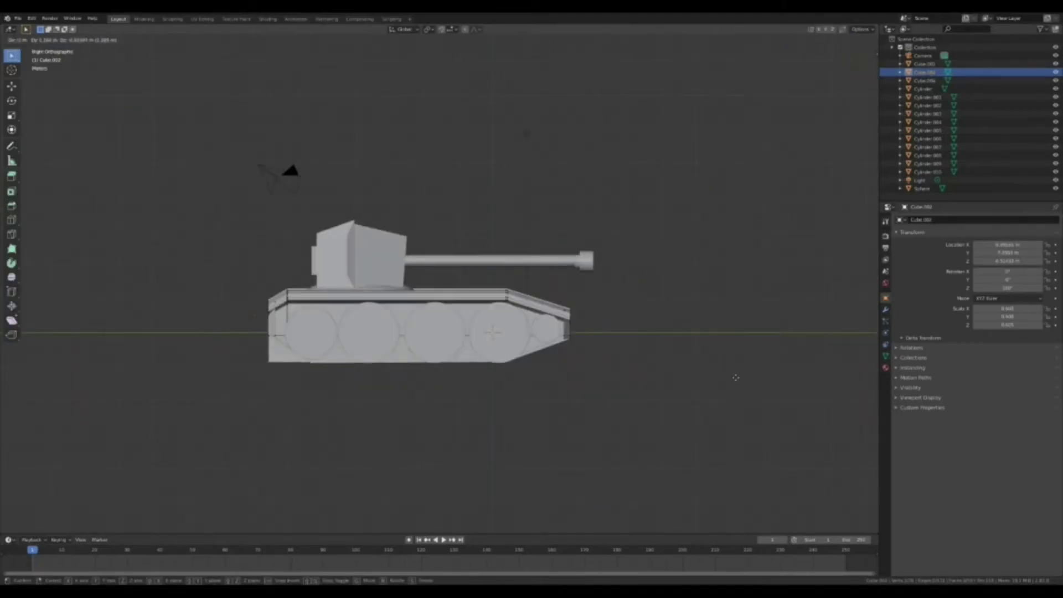
pyautogui.moveTo(736, 377)
pyautogui.mouseDown(button='middle')
pyautogui.moveTo(507, 370)
pyautogui.moveTo(536, 370)
pyautogui.mouseUp(button='middle')
# Select the Cube.001 side piece and reposition it from the side views.
pyautogui.click(579, 368)
pyautogui.press('Tab')
pyautogui.press('KP_3')
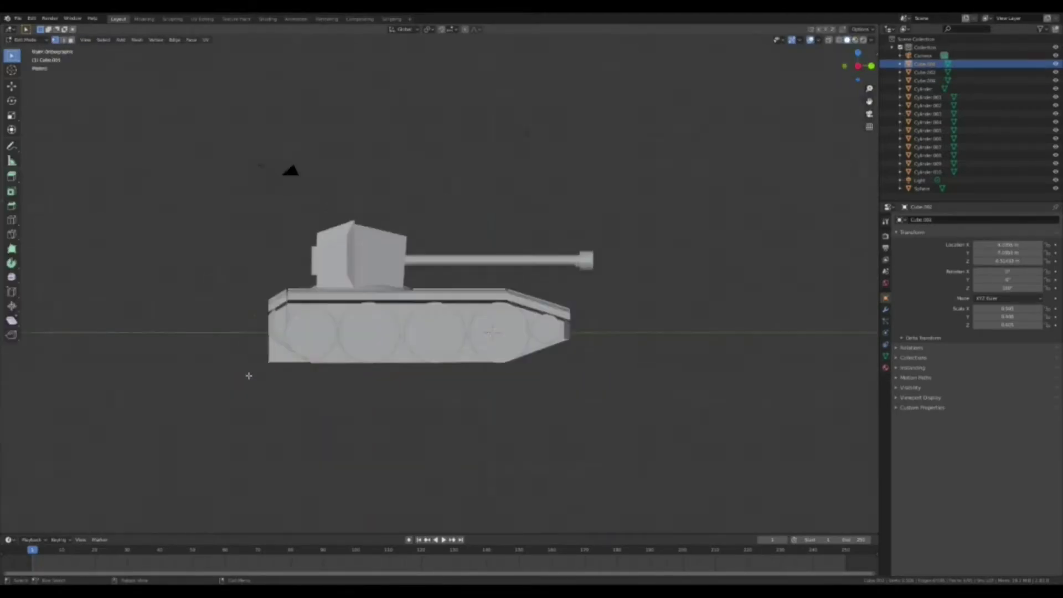
pyautogui.press('ctrl+KP_3')
pyautogui.press('g')
pyautogui.moveTo(633, 368)
pyautogui.mouseDown(button='middle')
pyautogui.moveTo(587, 387)
pyautogui.moveTo(676, 404)
pyautogui.moveTo(604, 361)
pyautogui.moveTo(688, 375)
pyautogui.moveTo(613, 289)
pyautogui.moveTo(501, 394)
pyautogui.moveTo(586, 373)
pyautogui.moveTo(646, 387)
pyautogui.moveTo(531, 432)
pyautogui.moveTo(325, 438)
pyautogui.mouseUp(button='middle')
pyautogui.press('Tab')
# Add a new cube beside the tank and enter its mesh editing.
pyautogui.click(344, 388)
pyautogui.click(604, 362)
pyautogui.press('Tab')
pyautogui.hotkey('shift', 'a')
pyautogui.click(547, 400)
pyautogui.press('Tab')
# Cut the cube diagonally and delete one half, leaving a triangular wedge.
pyautogui.press('KP_7')
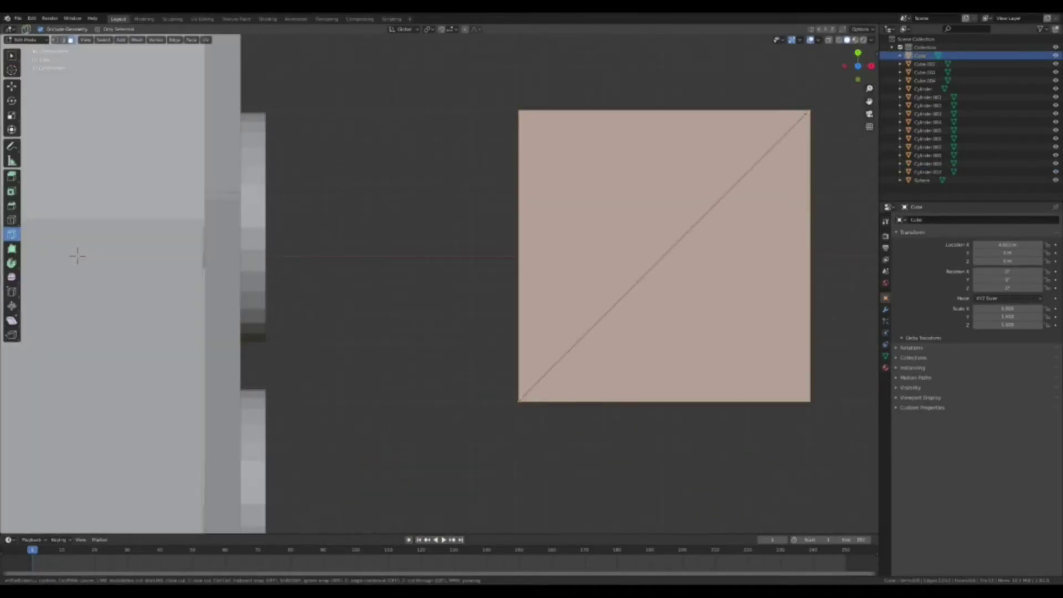
pyautogui.press('Return')
pyautogui.moveTo(608, 166); pyautogui.dragTo(489, 394, button='middle')
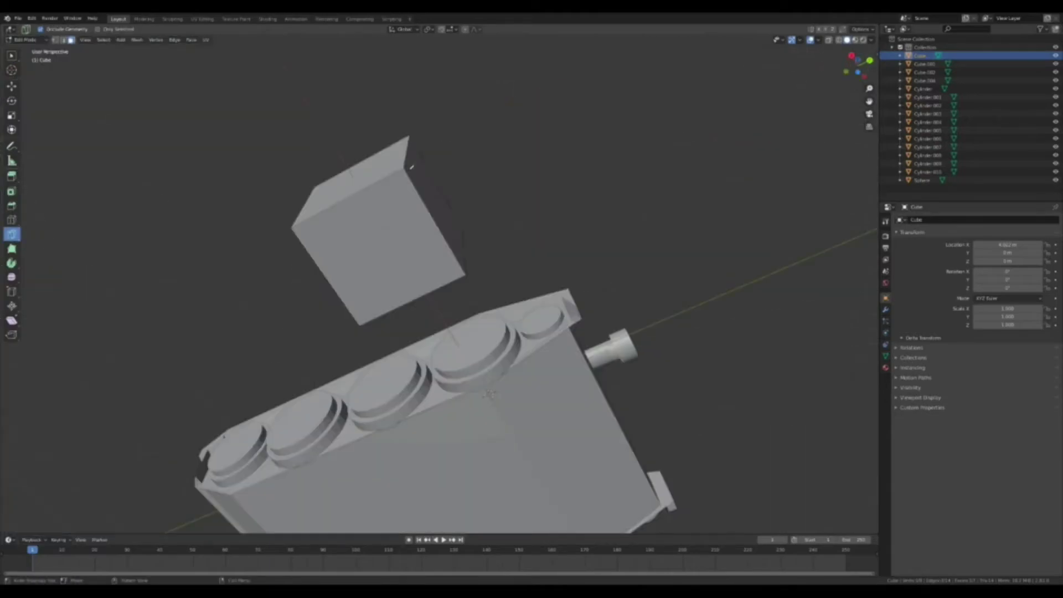
pyautogui.click(356, 344)
pyautogui.moveTo(469, 268)
pyautogui.mouseDown(button='middle')
pyautogui.moveTo(387, 360)
pyautogui.moveTo(404, 427)
pyautogui.mouseUp(button='middle')
pyautogui.press('x')
pyautogui.click(403, 427)
pyautogui.press('Tab')
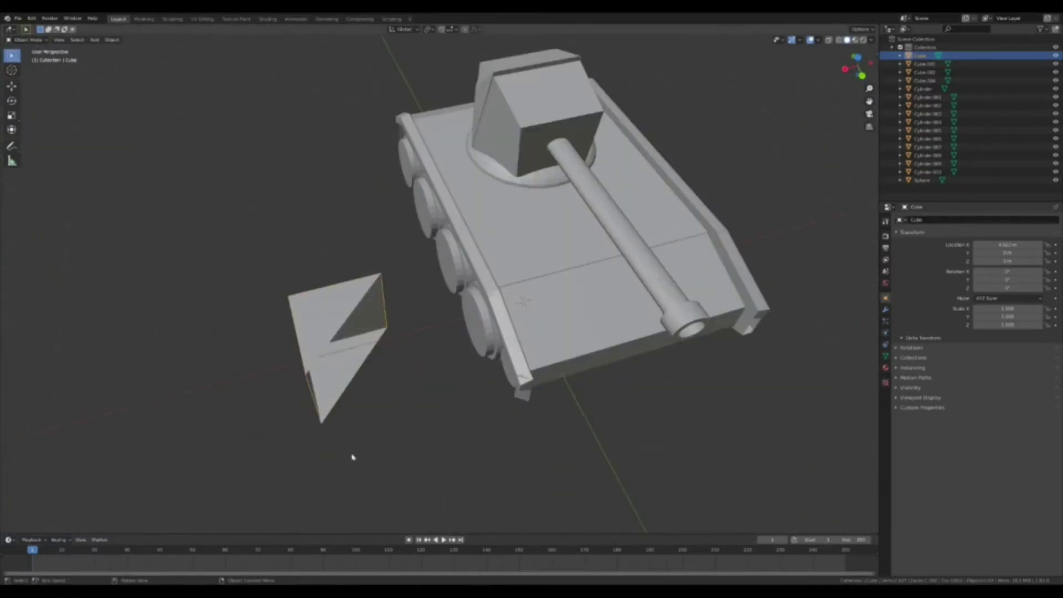
# Shrink the wedge to about a quarter size and place it on the hull front.
pyautogui.press('s')
pyautogui.click(482, 368)
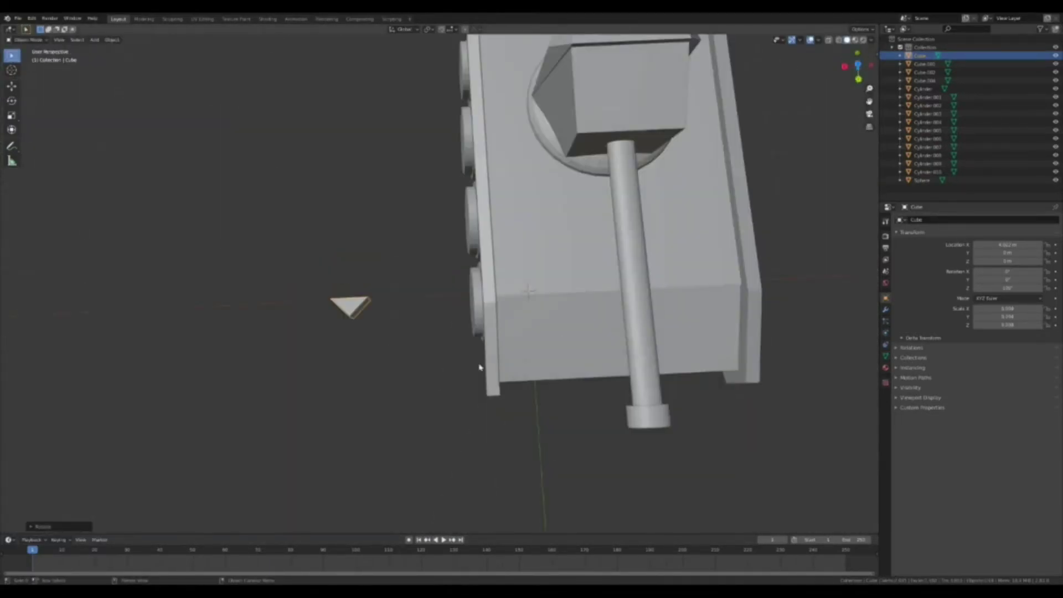
pyautogui.moveTo(482, 368); pyautogui.dragTo(672, 331, button='middle')
pyautogui.press('KP_7')
pyautogui.moveTo(518, 299); pyautogui.dragTo(133, 329, button='middle')
pyautogui.press('g')
pyautogui.press('y')
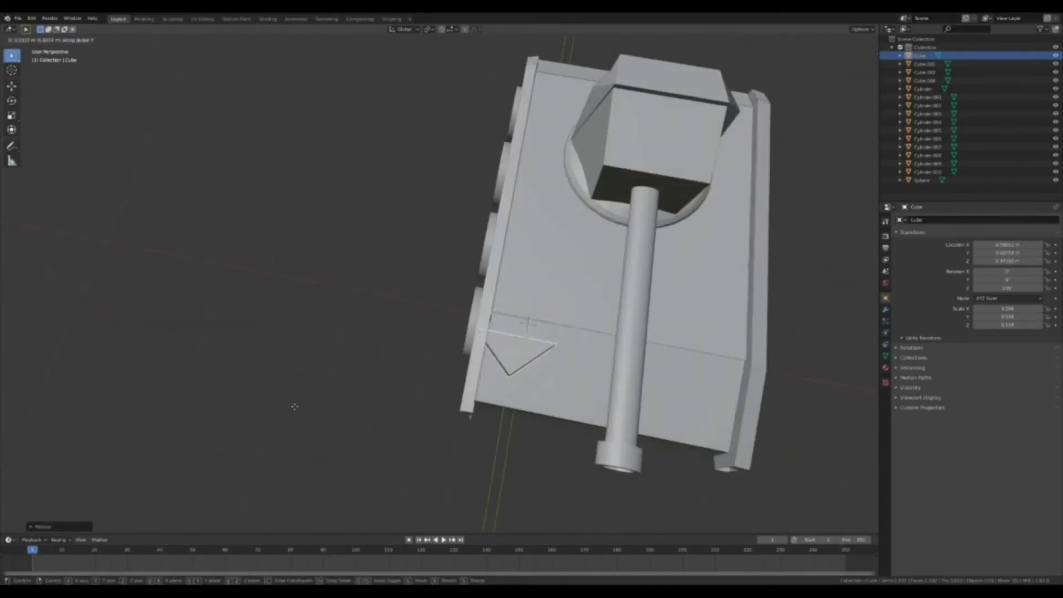
pyautogui.click(333, 337)
# Duplicate the wedge and place the copy beside the first one.
pyautogui.hotkey('shift', 'd')
pyautogui.press('KP_7')
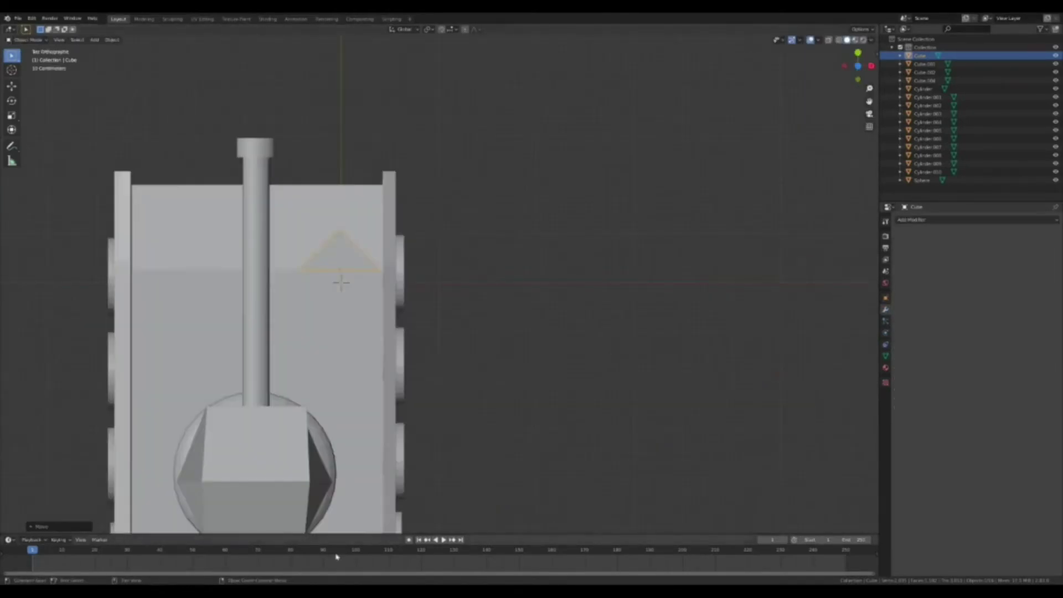
pyautogui.click(481, 318)
pyautogui.moveTo(480, 318); pyautogui.dragTo(577, 362, button='middle')
pyautogui.scroll(3, 577, 361)
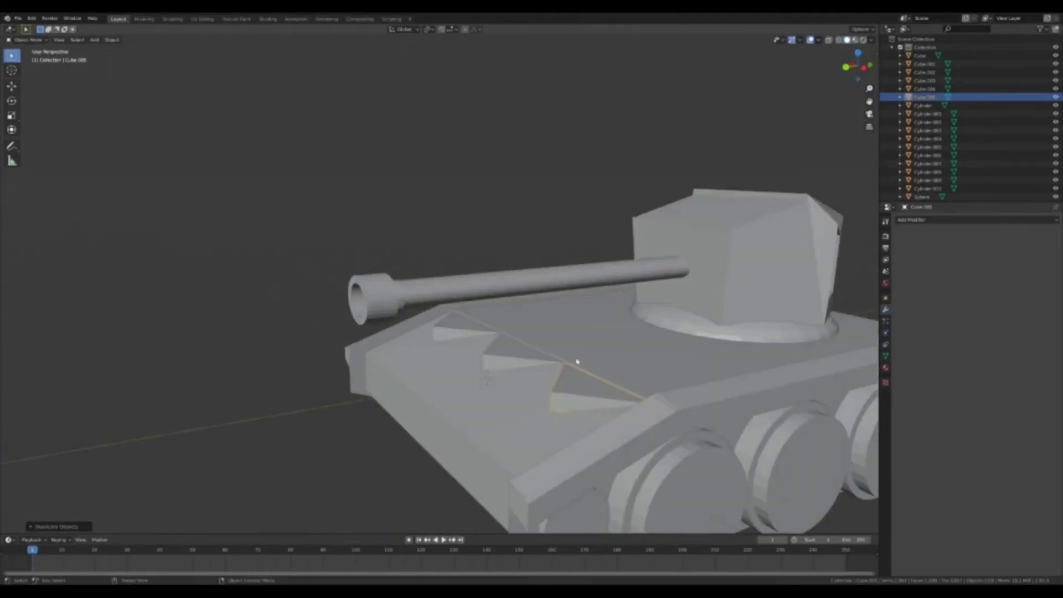
pyautogui.scroll(-5, 488, 378)
# Add a cylinder and stretch it along Z into a thin antenna beside the turret.
pyautogui.hotkey('shift', 'a')
pyautogui.click(659, 333)
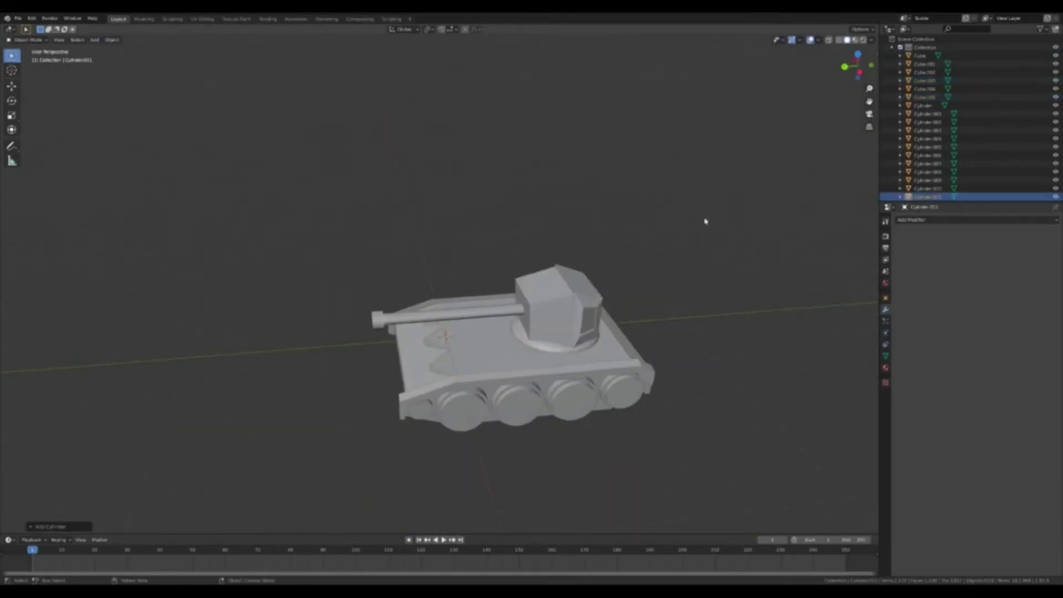
pyautogui.press('KP_7')
pyautogui.moveTo(392, 220)
pyautogui.mouseDown(button='middle')
pyautogui.moveTo(617, 332)
pyautogui.moveTo(676, 290)
pyautogui.moveTo(728, 287)
pyautogui.moveTo(681, 363)
pyautogui.mouseUp(button='middle')
pyautogui.press('s')
pyautogui.press('z')
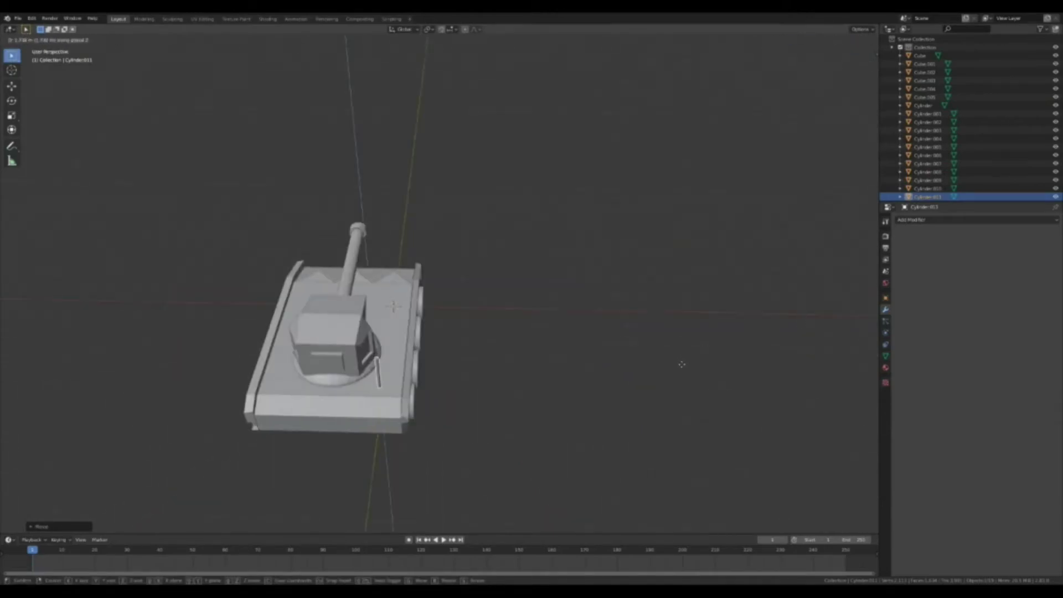
pyautogui.click(607, 225)
pyautogui.moveTo(607, 225)
pyautogui.mouseDown(button='middle')
pyautogui.moveTo(633, 387)
pyautogui.moveTo(676, 380)
pyautogui.moveTo(643, 375)
pyautogui.moveTo(776, 369)
pyautogui.mouseUp(button='middle')
# Create a new material with salmon base and subsurface colours, previewed in the viewport.
pyautogui.click(885, 368)
pyautogui.click(986, 255)
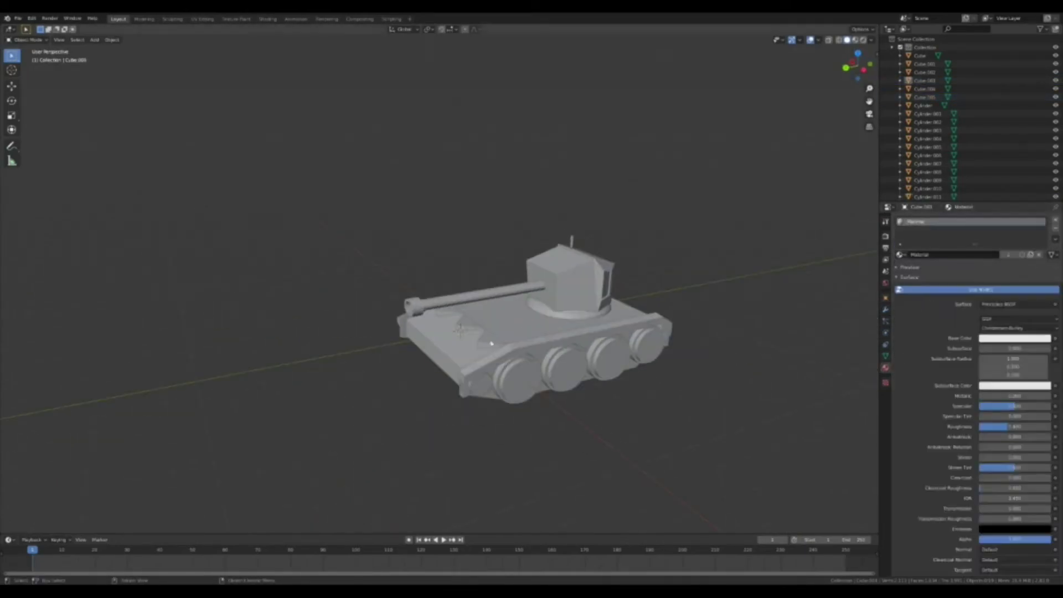
pyautogui.click(571, 328)
pyautogui.click(1005, 282)
pyautogui.click(1014, 385)
pyautogui.click(1007, 310)
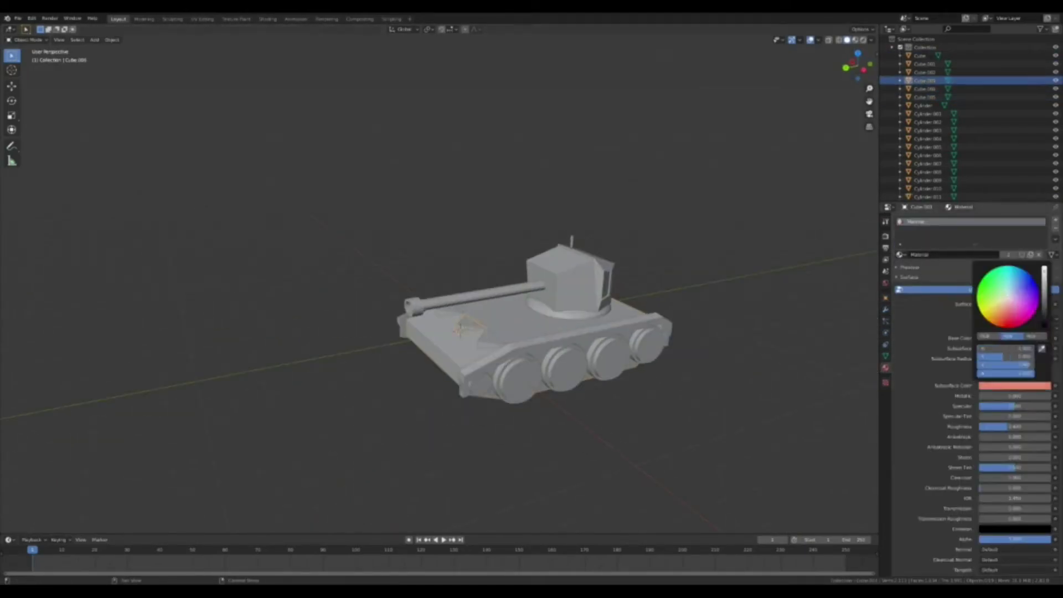
pyautogui.press('z')
pyautogui.click(782, 505)
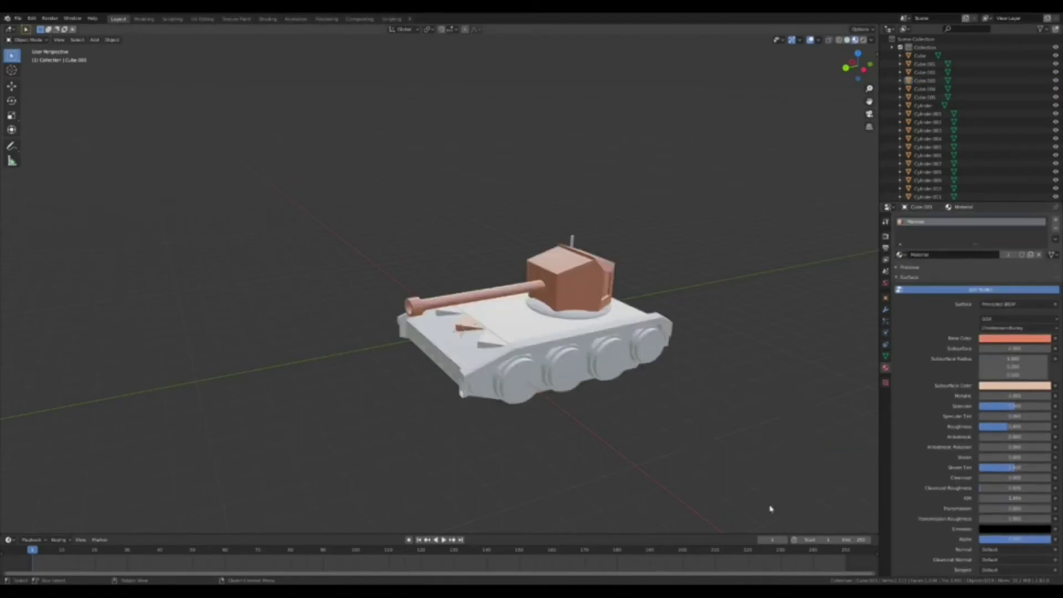
# Select a road wheel and add a second material slot.
pyautogui.moveTo(719, 388); pyautogui.dragTo(569, 286, button='middle')
pyautogui.click(569, 286)
pyautogui.click(900, 255)
pyautogui.click(955, 272)
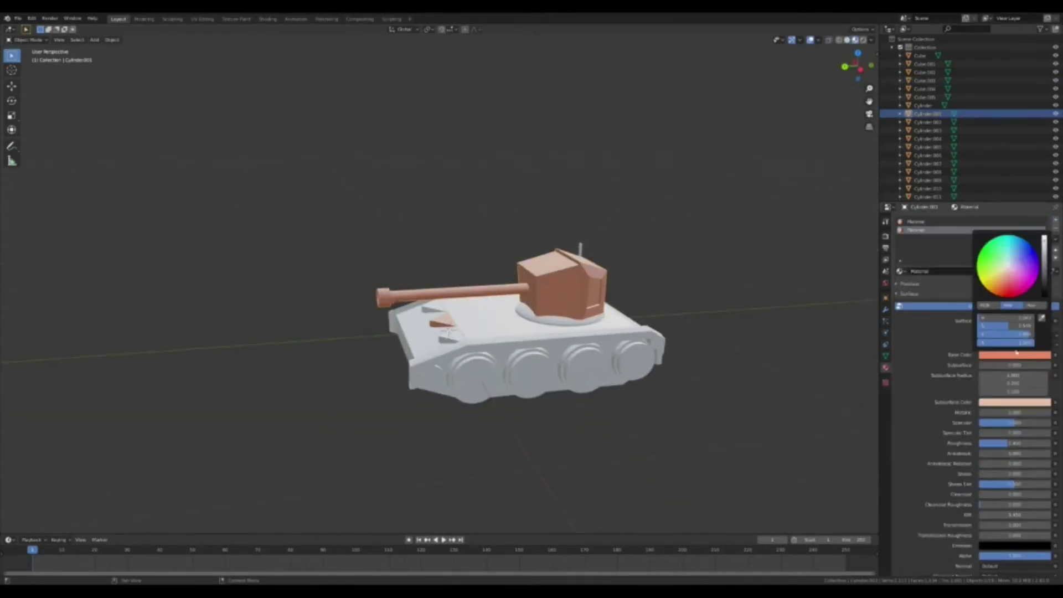
pyautogui.press('z')
pyautogui.moveTo(747, 391); pyautogui.dragTo(609, 310, button='middle')
# Assign the existing Material to the Cube.003 triangle decal in Edit Mode.
pyautogui.click(570, 290)
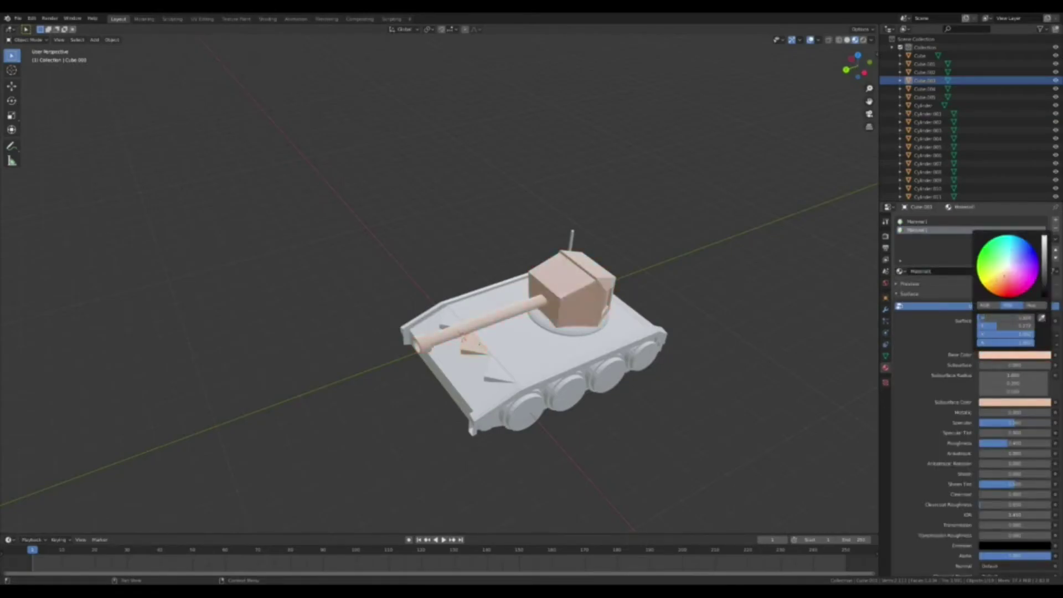
pyautogui.moveTo(788, 372)
pyautogui.mouseDown(button='middle')
pyautogui.moveTo(843, 287)
pyautogui.moveTo(864, 290)
pyautogui.mouseUp(button='middle')
pyautogui.press('Tab')
pyautogui.click(900, 254)
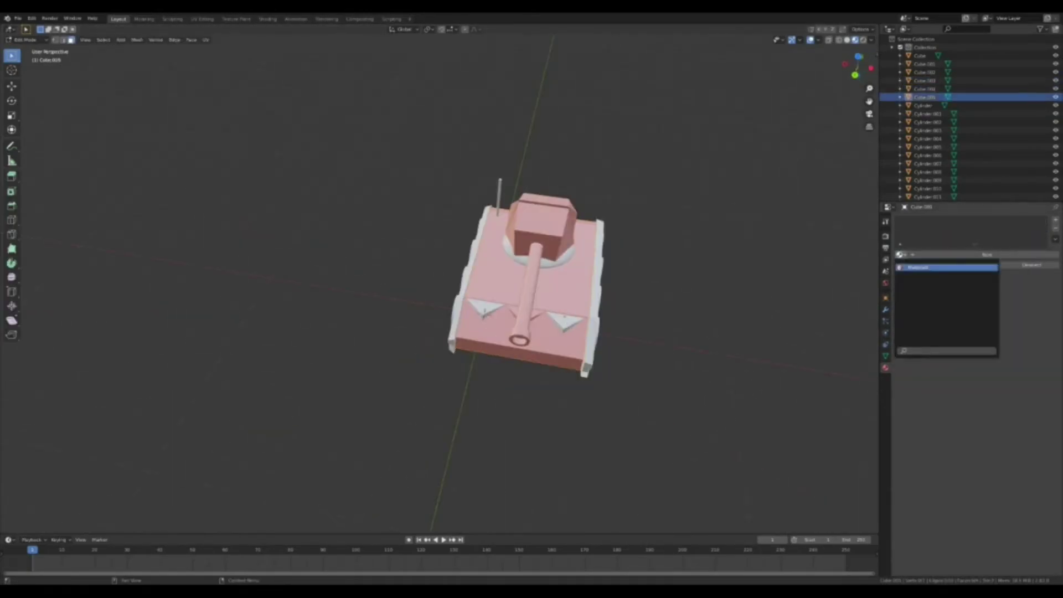
pyautogui.click(955, 268)
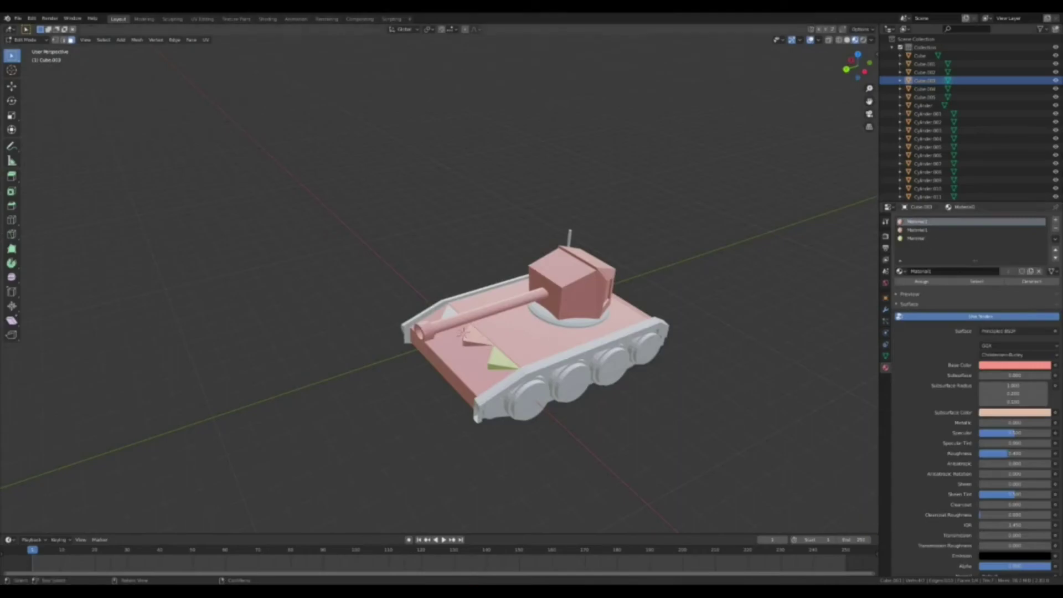
pyautogui.press('Tab')
# Darken the Cube.004 hull piece's base colour to deep red.
pyautogui.moveTo(554, 277); pyautogui.dragTo(596, 279, button='middle')
pyautogui.click(596, 280)
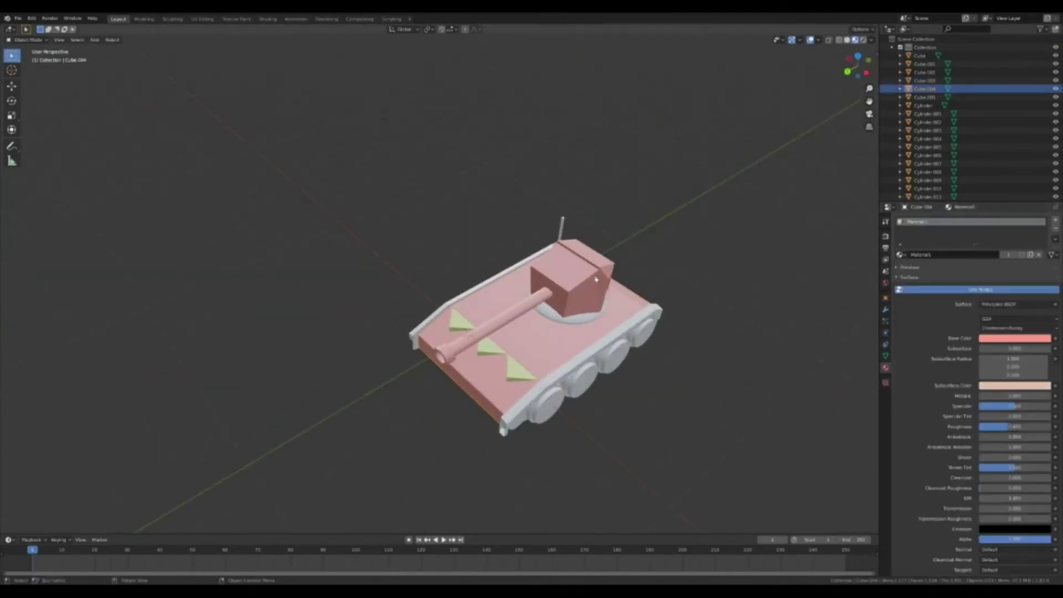
pyautogui.moveTo(1007, 266); pyautogui.dragTo(1044, 246)
pyautogui.moveTo(775, 343); pyautogui.dragTo(608, 344, button='middle')
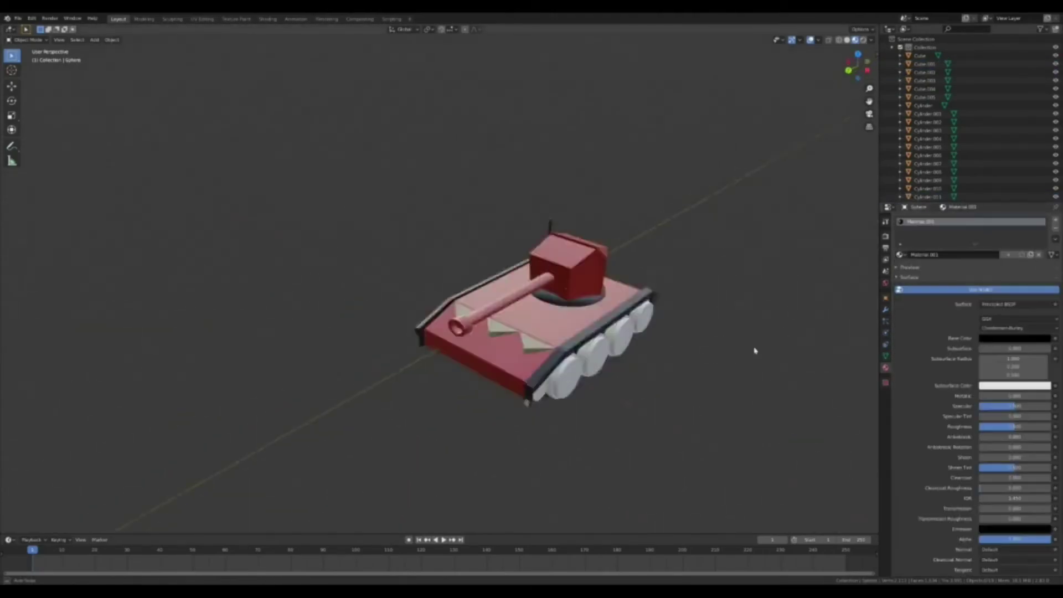
# Assign the tan material to the road wheels, adding extra material slots.
pyautogui.click(934, 256)
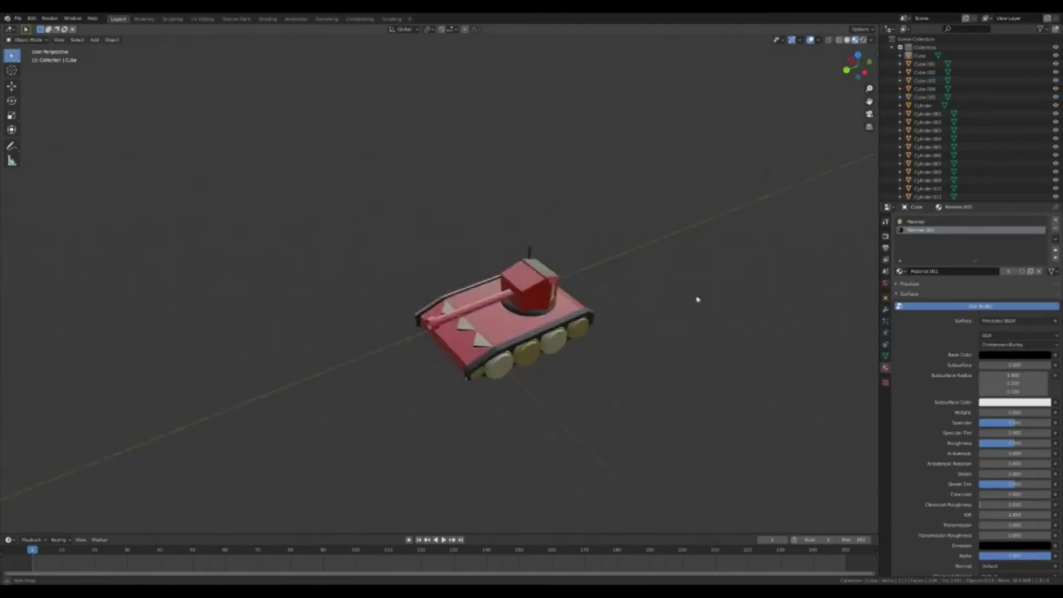
pyautogui.click(567, 393)
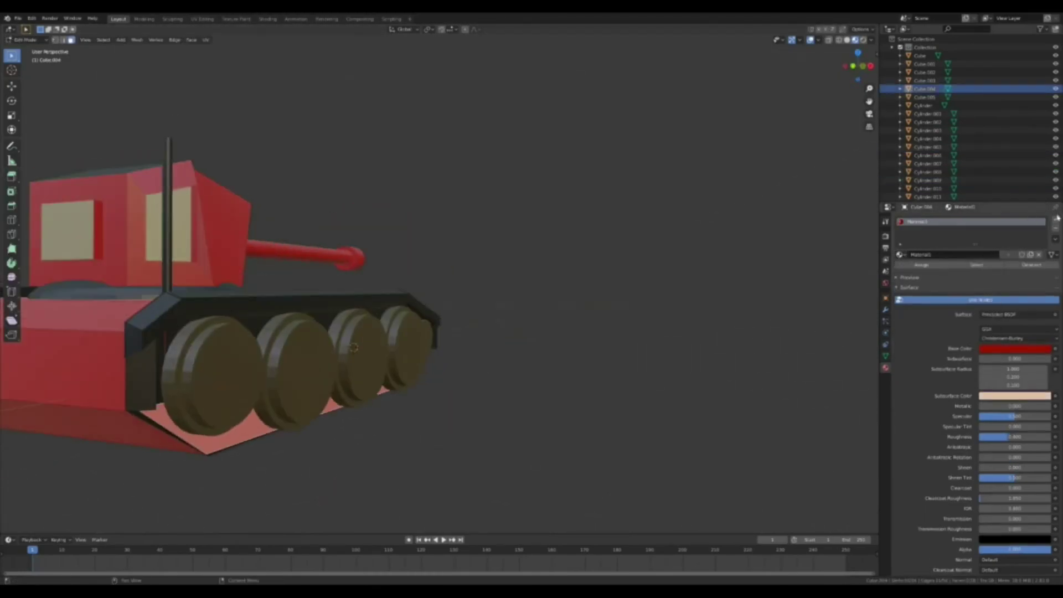
pyautogui.click(1056, 218)
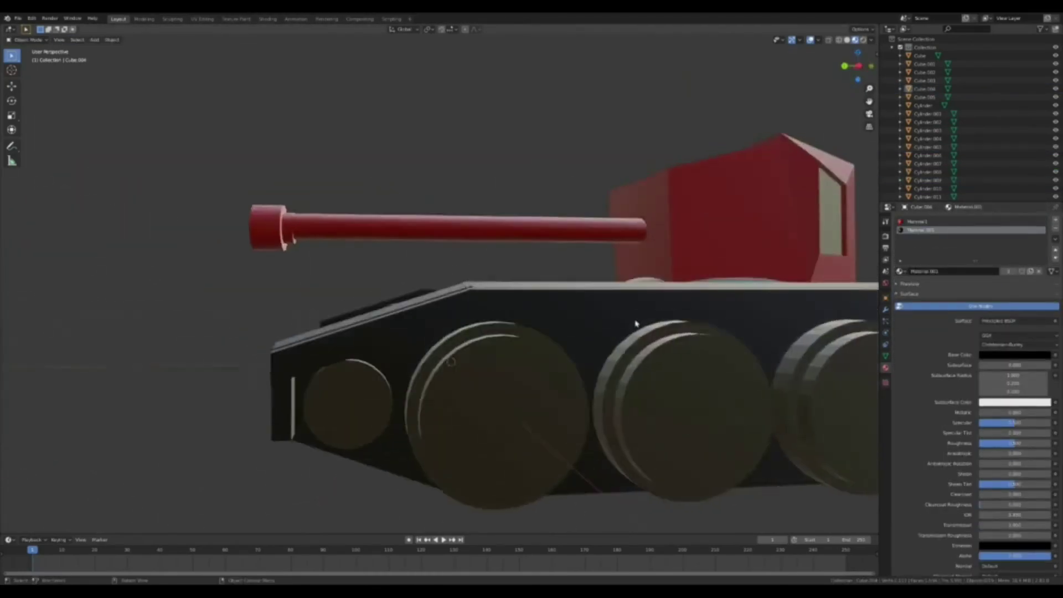
pyautogui.click(1055, 220)
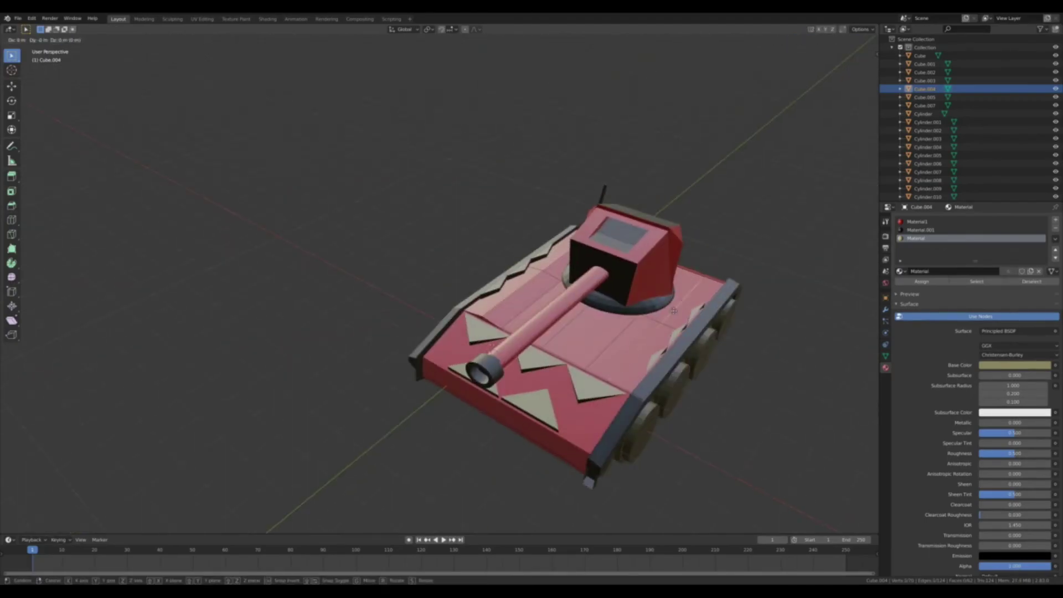
# Place another triangle decal on the hull front to extend the zigzag band.
pyautogui.click(674, 310)
pyautogui.moveTo(695, 314)
pyautogui.mouseDown(button='middle')
pyautogui.moveTo(737, 272)
pyautogui.moveTo(470, 404)
pyautogui.mouseUp(button='middle')
pyautogui.press('1')
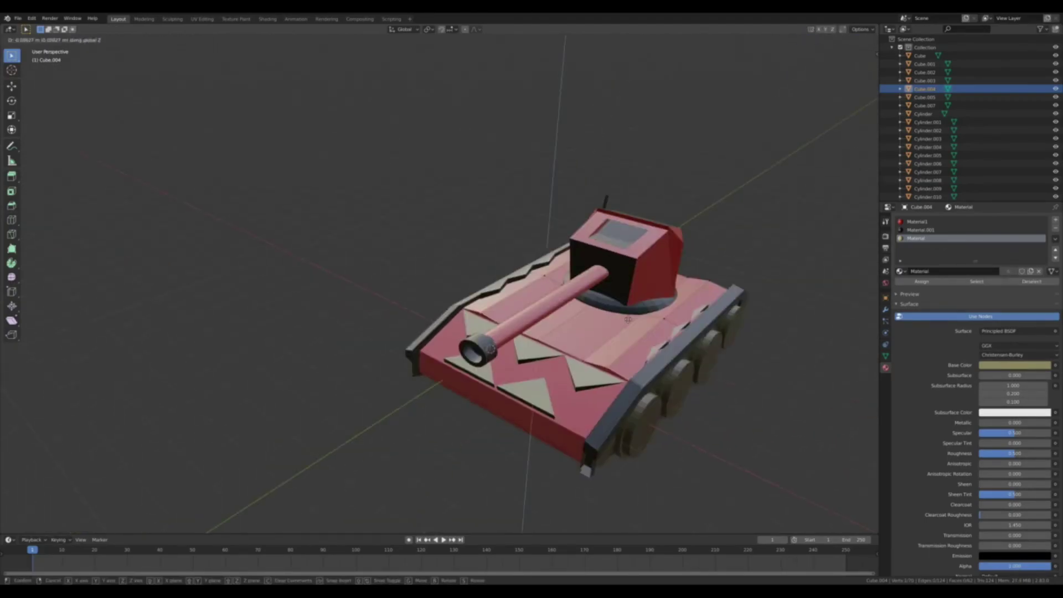